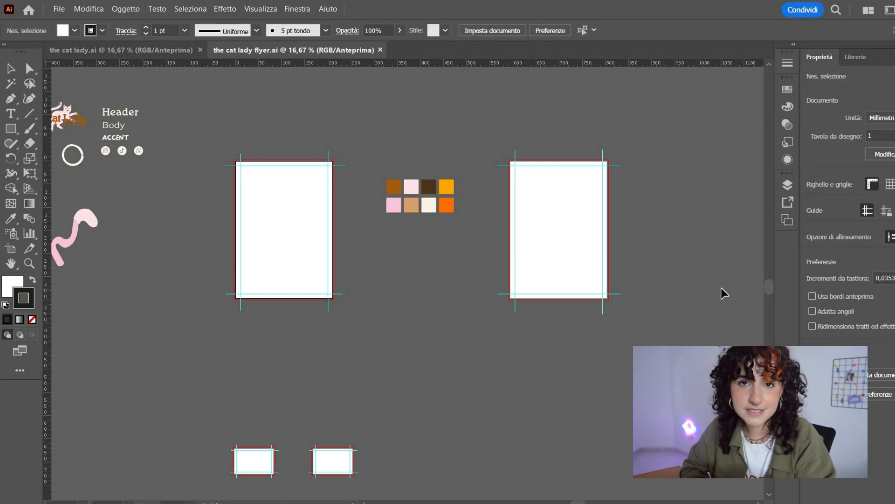
Step: Hide the GUIDELINES layer and show it again to compare the artboards with and without their margin guides
{"action": "key", "text": "ctrl+plus"}
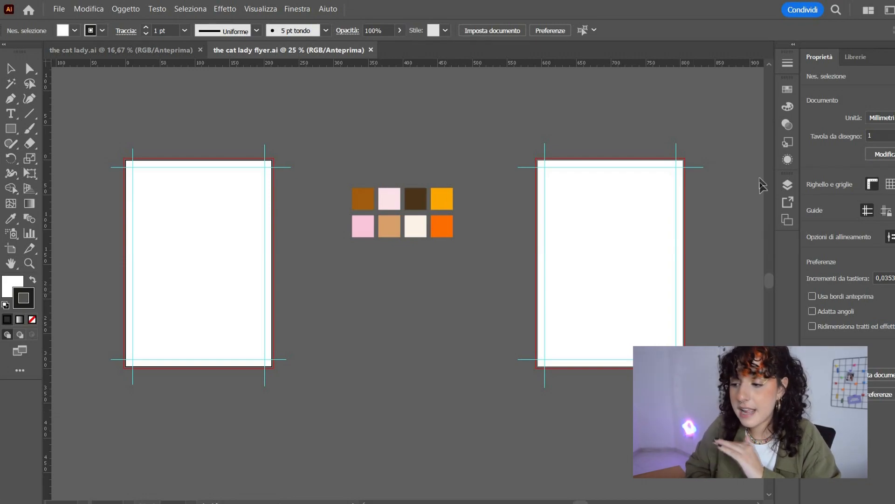
{"action": "left_click", "coordinate": [788, 184]}
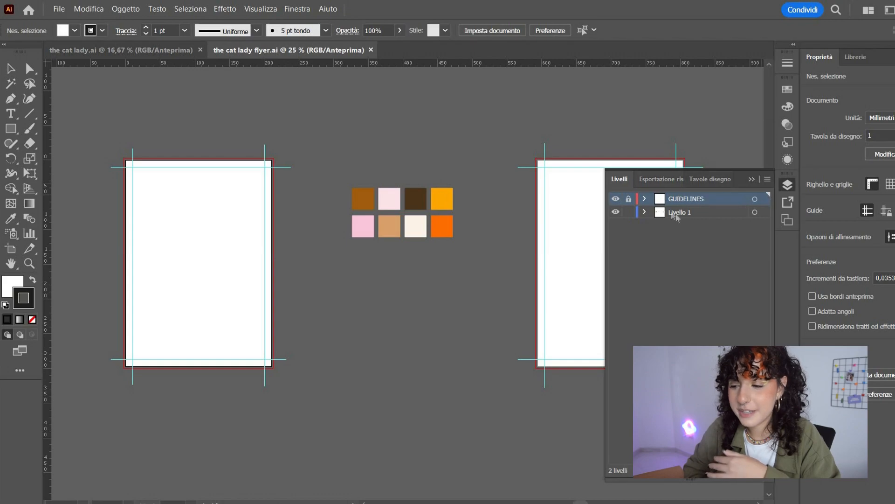
{"action": "left_click", "coordinate": [616, 211]}
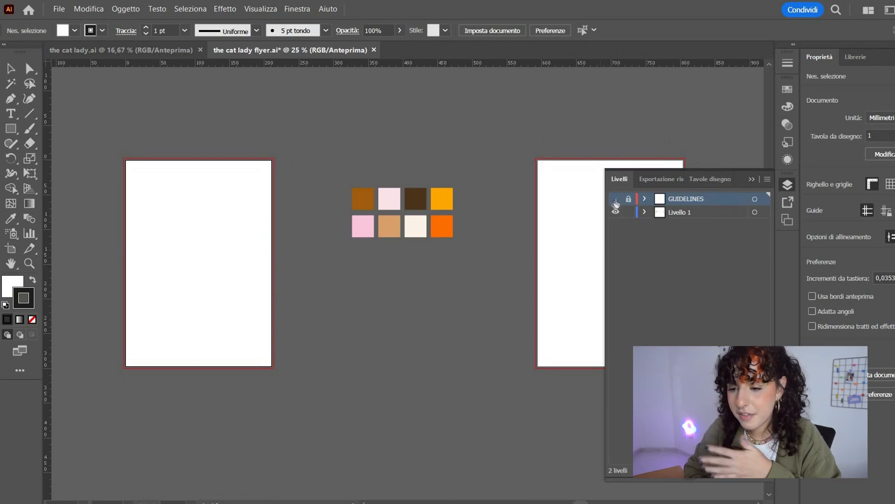
{"action": "left_click", "coordinate": [616, 211]}
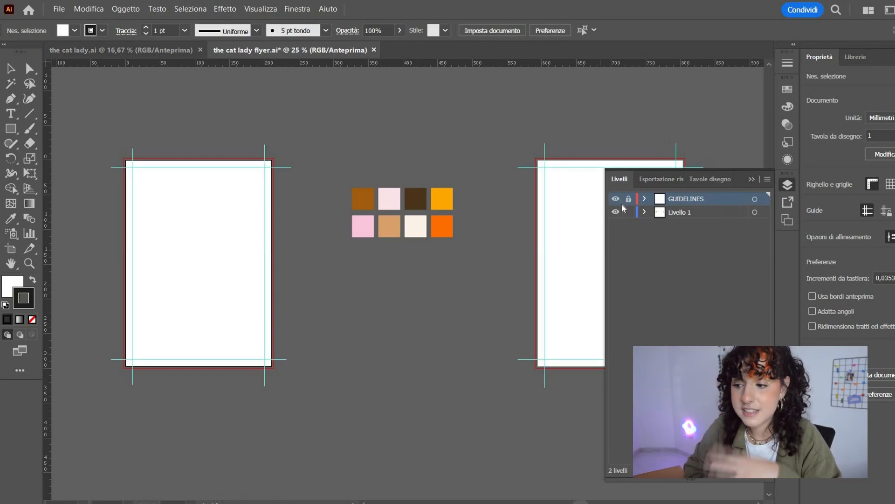
{"action": "left_click", "coordinate": [616, 199]}
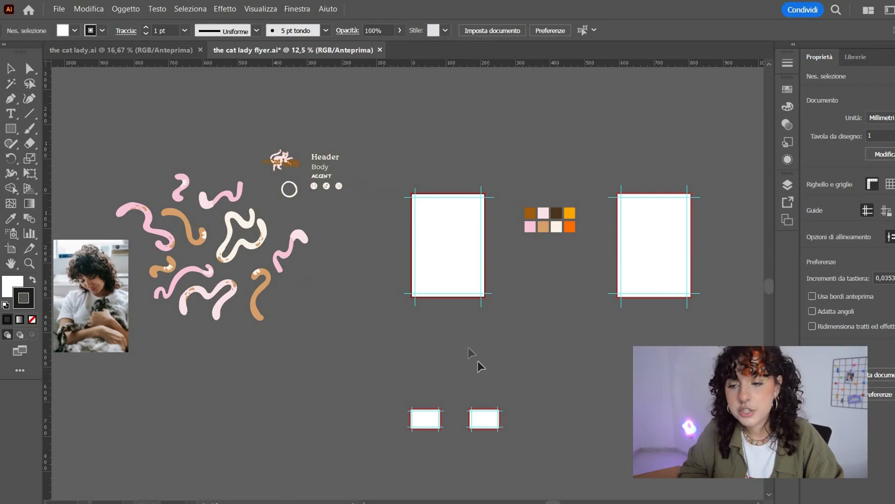
Step: Move the linked photo of the woman holding a cat onto the first large artboard, centred horizontally over its lower part
{"action": "left_click_drag", "start_coordinate": [508, 359], "coordinate": [473, 362]}
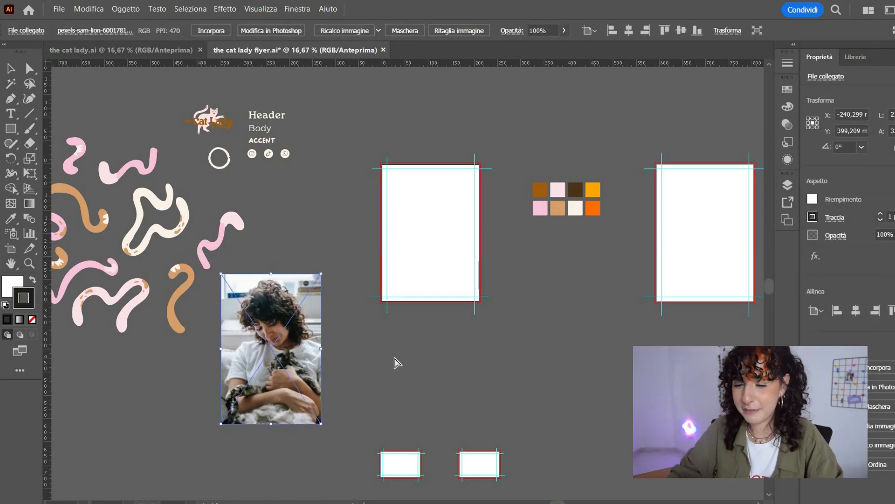
{"action": "key", "text": "ctrl+plus"}
{"action": "left_click_drag", "start_coordinate": [565, 222], "coordinate": [393, 348]}
{"action": "left_click_drag", "start_coordinate": [229, 372], "coordinate": [495, 254]}
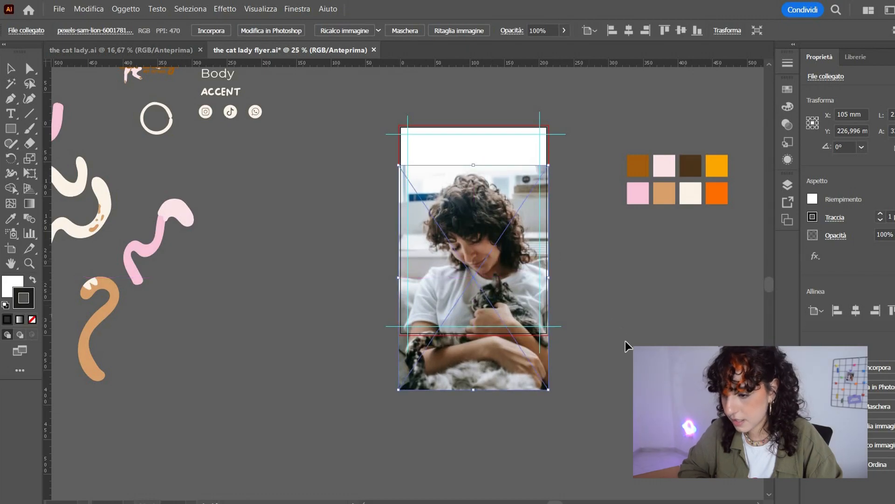
{"action": "left_click", "coordinate": [605, 367]}
{"action": "left_click_drag", "start_coordinate": [603, 363], "coordinate": [561, 378]}
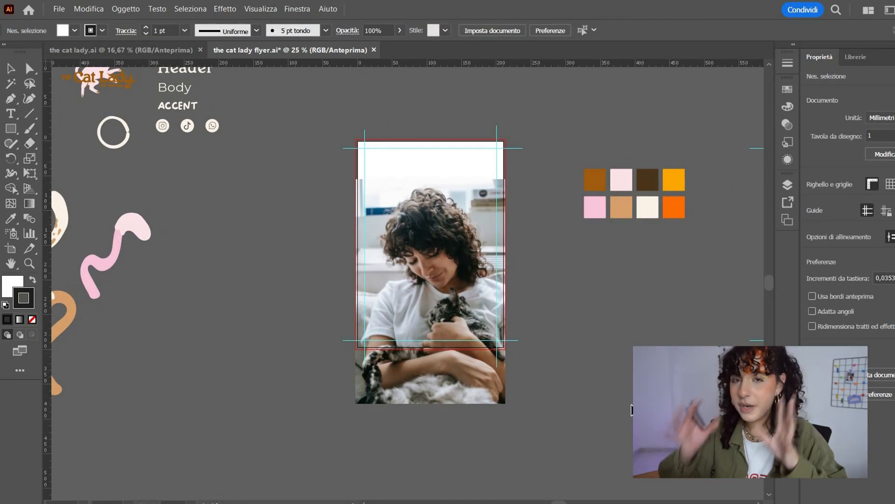
{"action": "left_click_drag", "start_coordinate": [572, 436], "coordinate": [589, 437]}
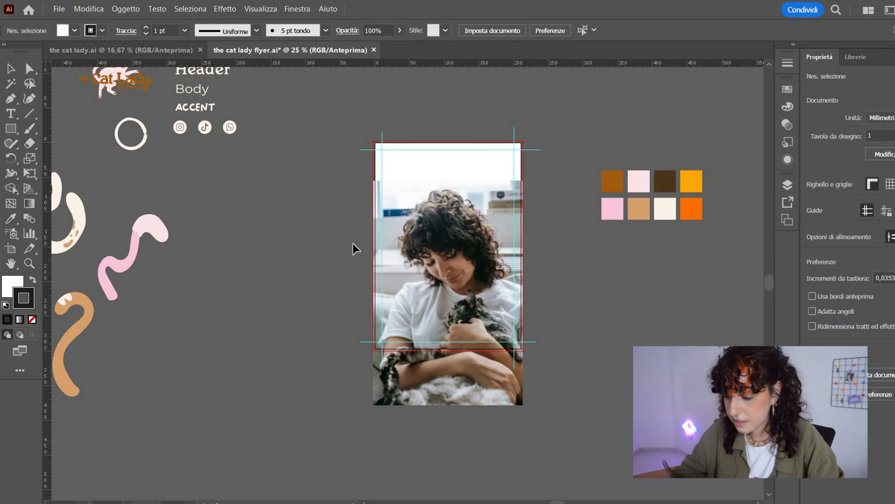
Step: Place the pink, tan and cream tail illustrations over the photo so that they spread across the whole first artboard
{"action": "mouse_move", "coordinate": [202, 315]}
{"action": "left_mouse_down"}
{"action": "mouse_move", "coordinate": [331, 313]}
{"action": "mouse_move", "coordinate": [344, 303]}
{"action": "left_mouse_up"}
{"action": "left_click_drag", "start_coordinate": [360, 350], "coordinate": [452, 336]}
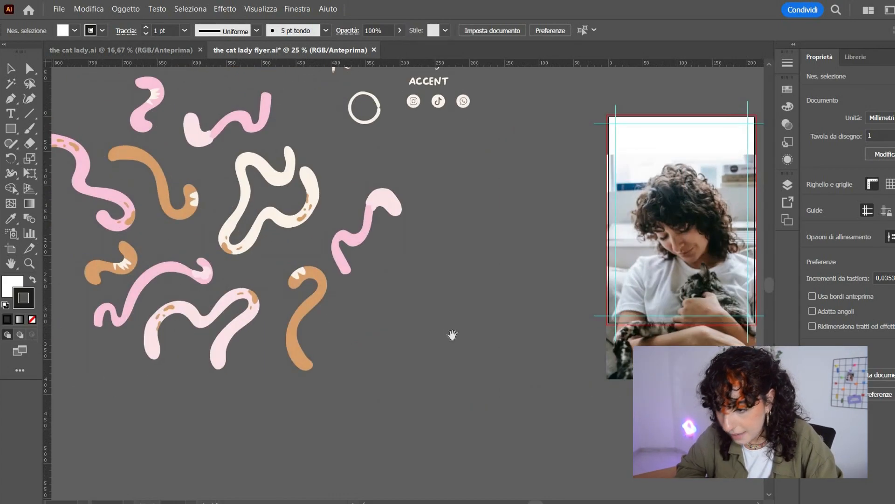
{"action": "left_click_drag", "start_coordinate": [373, 340], "coordinate": [312, 372]}
{"action": "mouse_move", "coordinate": [252, 359]}
{"action": "left_mouse_down"}
{"action": "mouse_move", "coordinate": [511, 355]}
{"action": "mouse_move", "coordinate": [438, 340]}
{"action": "left_mouse_up"}
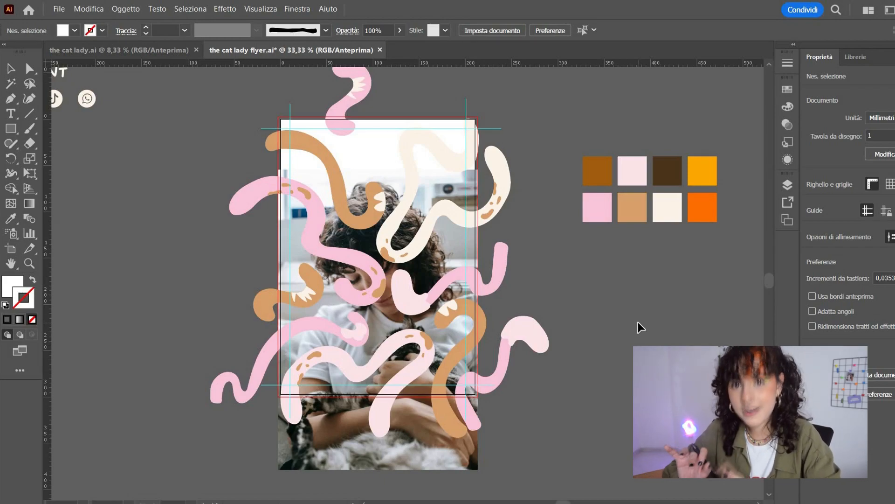
Step: Draw a rectangle covering the first artboard up to its bleed and exclude the overlapping tail shapes from it
{"action": "key", "text": "m"}
{"action": "mouse_move", "coordinate": [279, 117]}
{"action": "left_mouse_down"}
{"action": "mouse_move", "coordinate": [296, 122]}
{"action": "mouse_move", "coordinate": [478, 397]}
{"action": "left_mouse_up"}
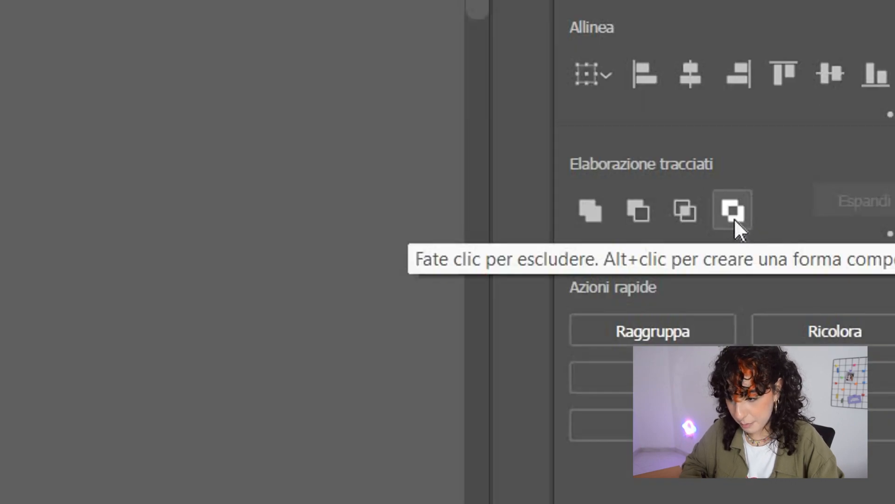
{"action": "left_click", "coordinate": [874, 368]}
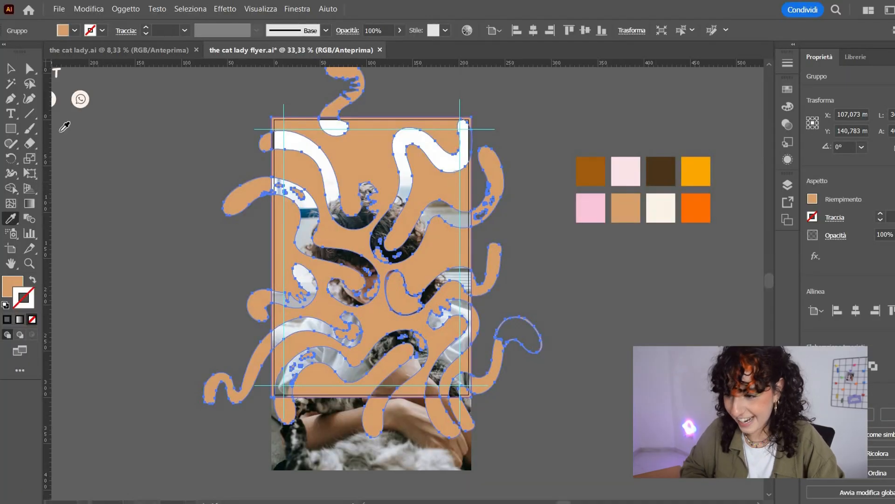
Step: Fill the excluded rectangle-and-tails group with the cream colour sampled from the palette, and deselect it
{"action": "left_click", "coordinate": [660, 208]}
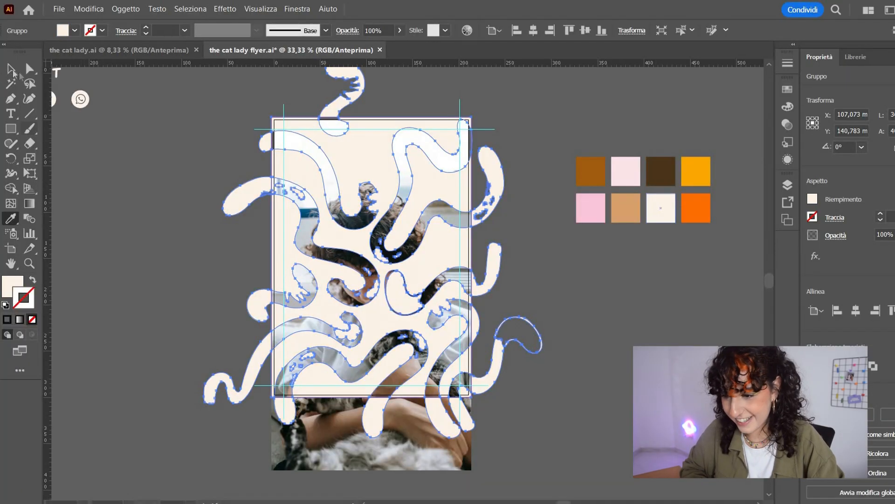
{"action": "key", "text": "v"}
{"action": "left_click", "coordinate": [111, 163]}
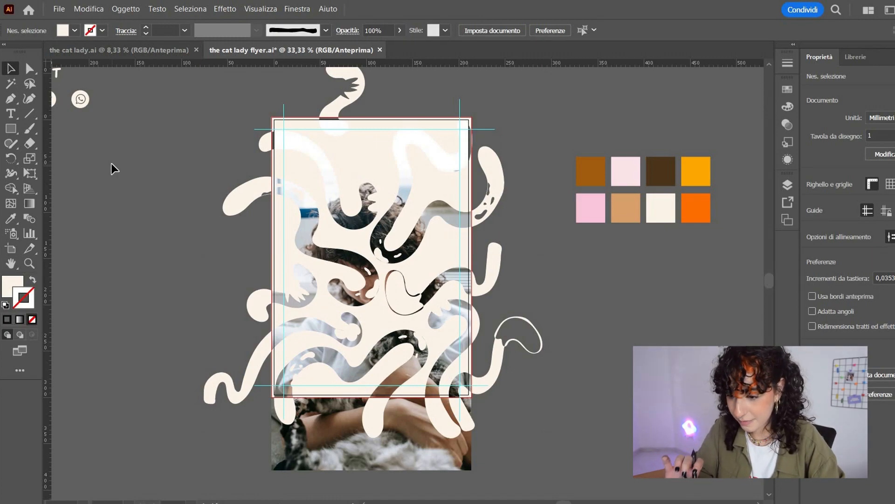
Step: Delete the leftover tail-tip shape inside the middle cut-out and nudge the small cream marks in the neighbouring cut-outs
{"action": "left_click", "coordinate": [445, 298]}
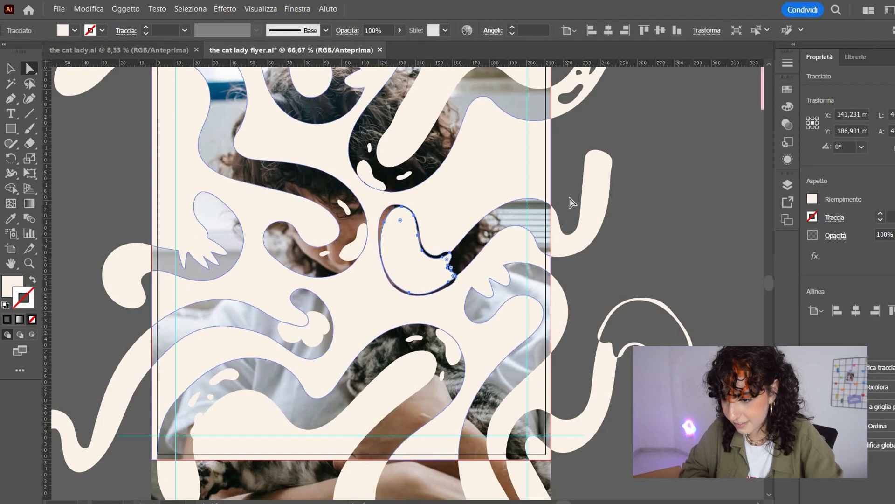
{"action": "key", "text": "Delete"}
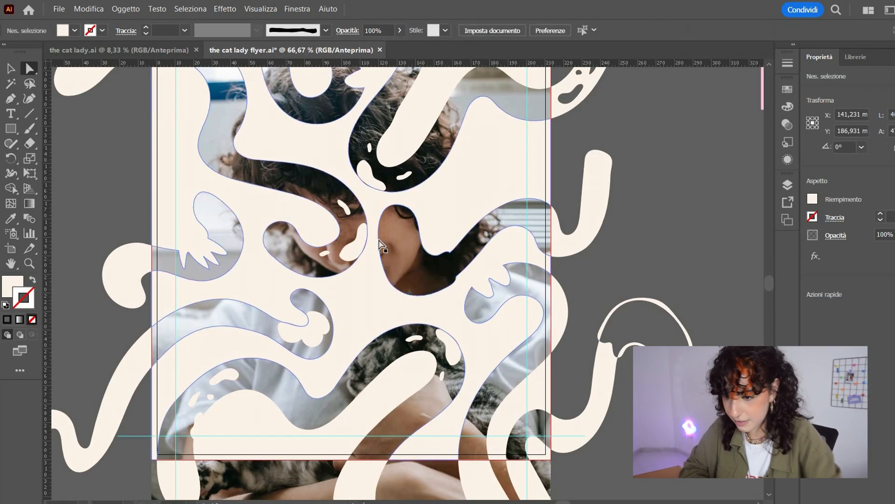
{"action": "left_click_drag", "start_coordinate": [350, 263], "coordinate": [343, 259]}
{"action": "left_click_drag", "start_coordinate": [314, 334], "coordinate": [317, 339]}
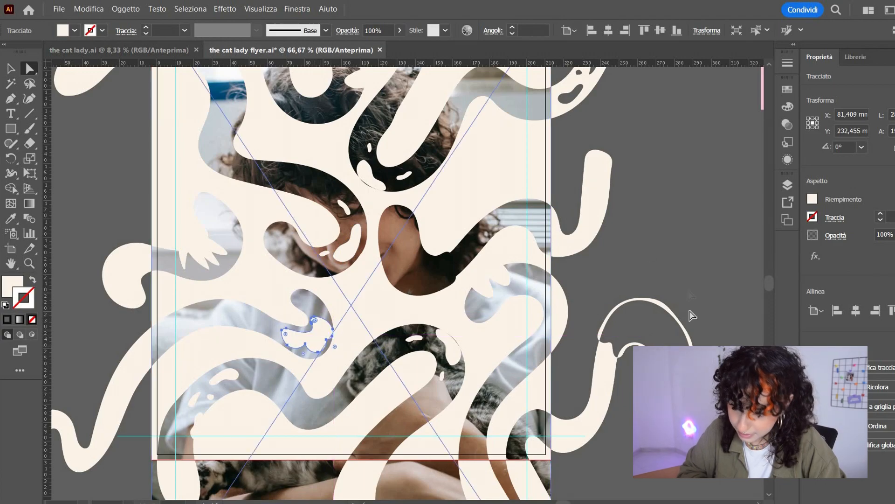
{"action": "left_click", "coordinate": [576, 282]}
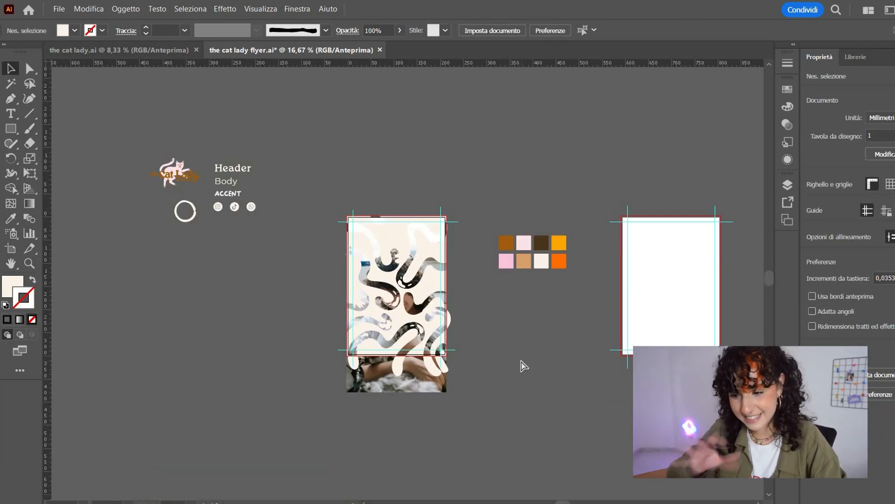
Step: Select the photo behind the cut-outs and examine where its upper edge falls within the tail shapes
{"action": "key", "text": "ctrl+plus"}
{"action": "key", "text": "ctrl+plus"}
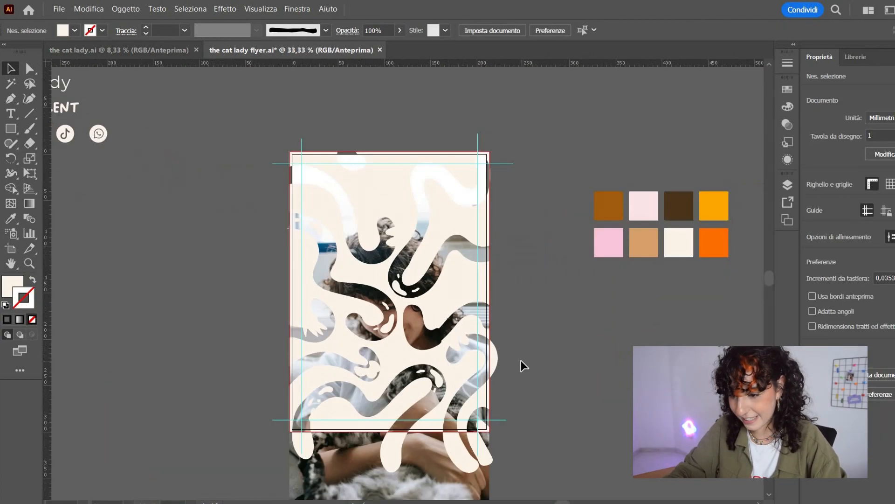
{"action": "left_click", "coordinate": [470, 208]}
{"action": "key", "text": "ctrl+plus"}
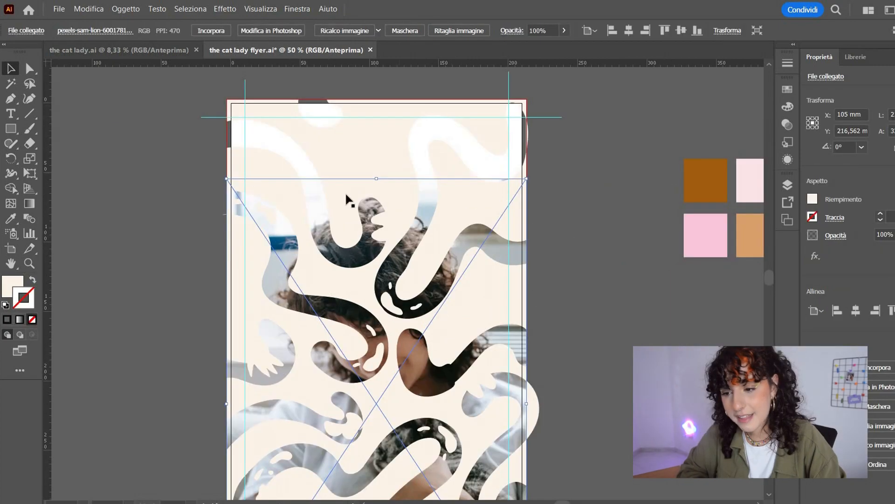
{"action": "left_click", "coordinate": [595, 150]}
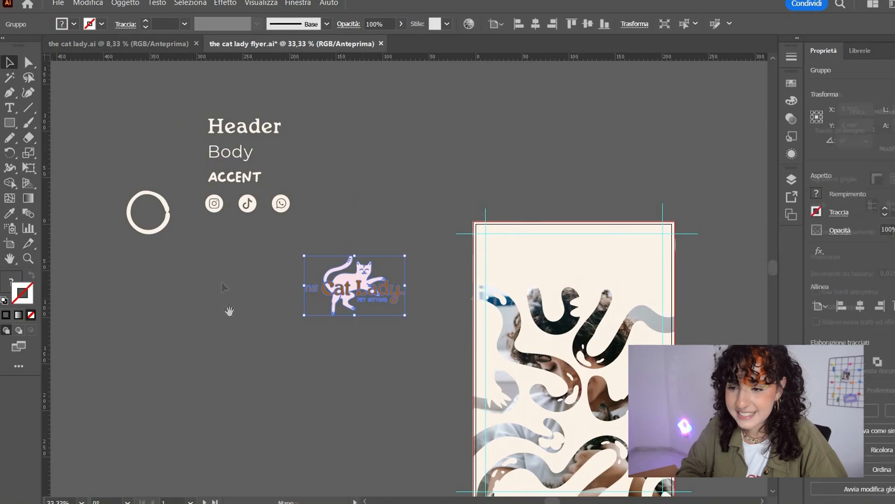
Step: Move the Cat Lady pet sitting logo onto the first artboard, centred near its upper margin
{"action": "left_click_drag", "start_coordinate": [230, 311], "coordinate": [137, 237]}
{"action": "left_click_drag", "start_coordinate": [145, 211], "coordinate": [403, 200]}
{"action": "left_click", "coordinate": [604, 358]}
{"action": "scroll", "coordinate": [396, 196], "scroll_direction": "up", "scroll_amount": 1}
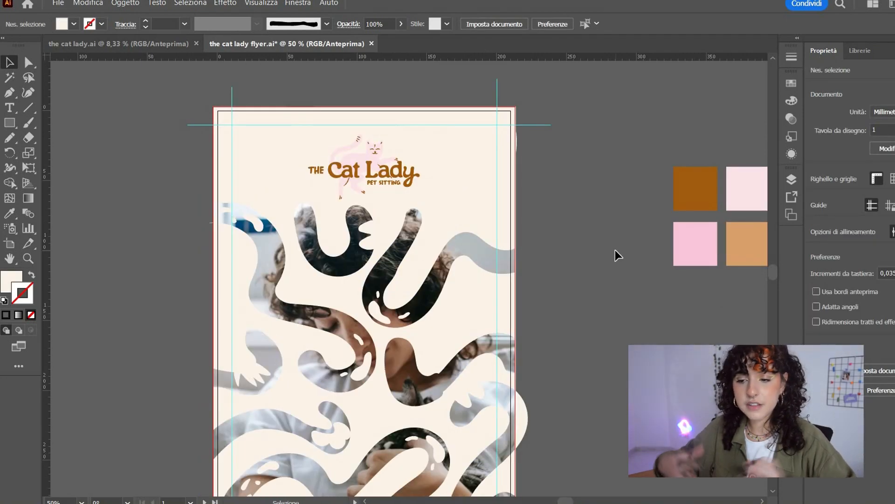
Step: Draw a curved open path with the Pen tool above the right-hand tail cut-out, about 43 mm between its ends
{"action": "key", "text": "ctrl+minus"}
{"action": "key", "text": "ctrl+minus"}
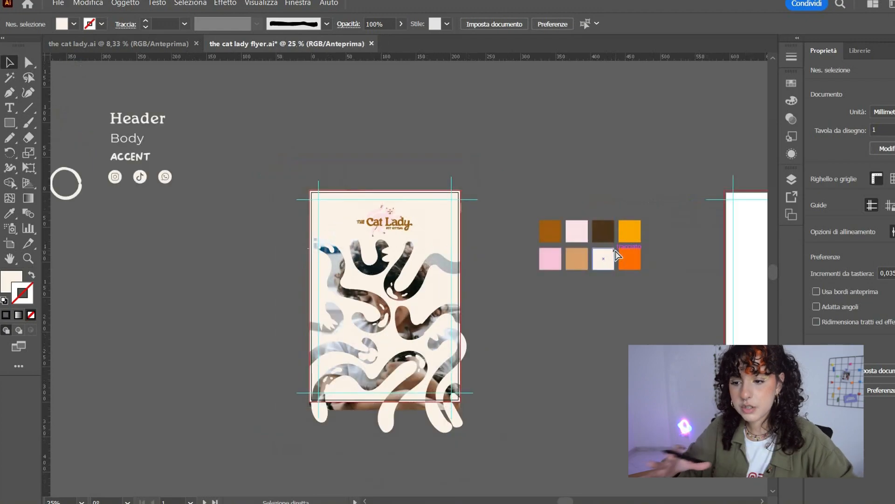
{"action": "key", "text": "ctrl+plus"}
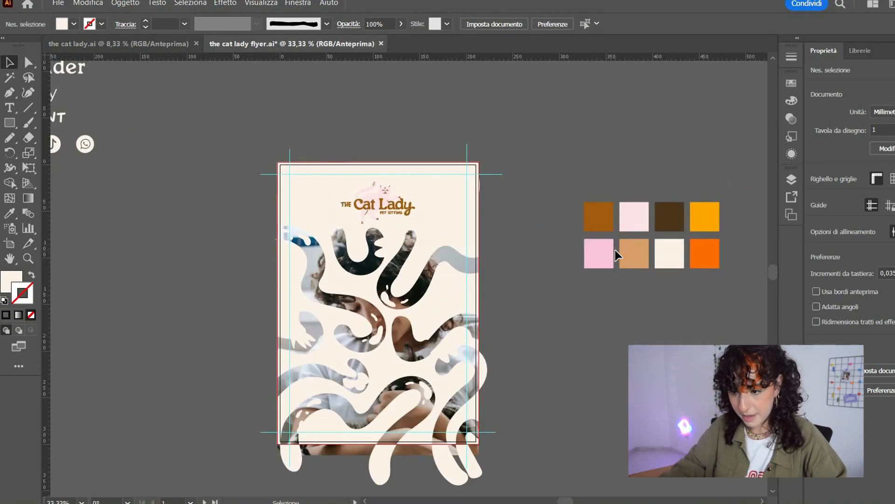
{"action": "key", "text": "ctrl+plus"}
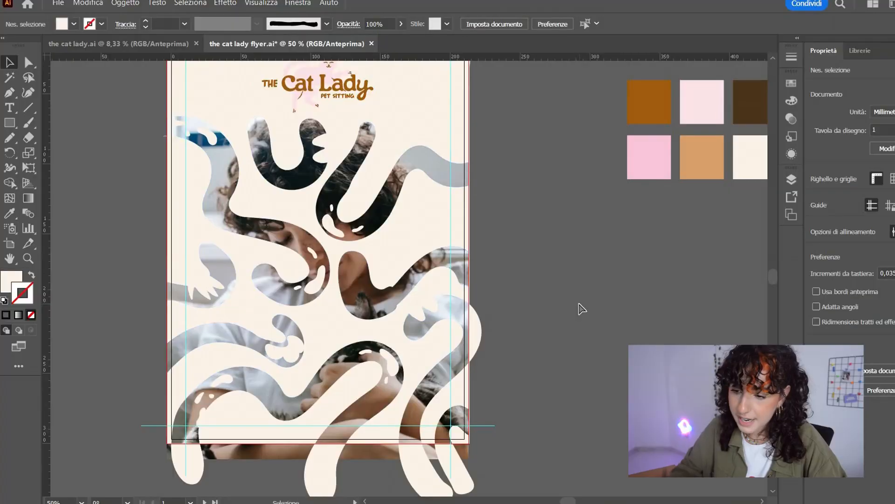
{"action": "key", "text": "ctrl+plus"}
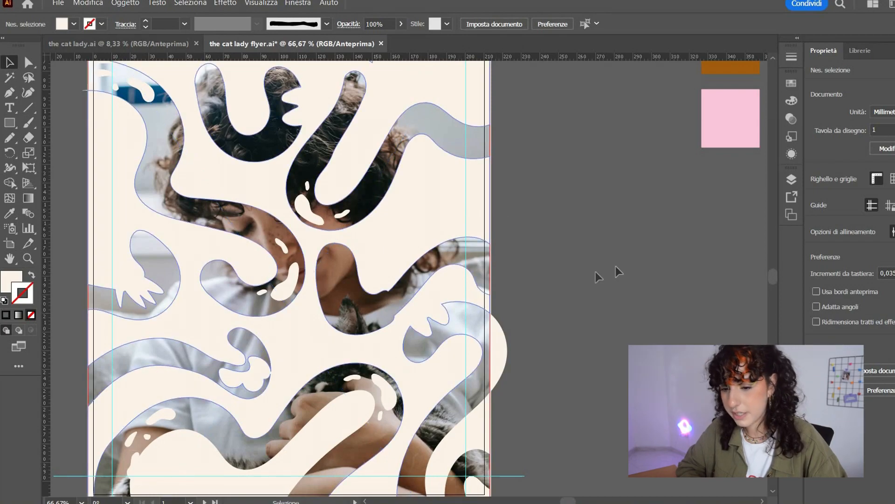
{"action": "key", "text": "ctrl+plus"}
{"action": "key", "text": "ctrl+plus"}
{"action": "left_click_drag", "start_coordinate": [465, 205], "coordinate": [444, 261]}
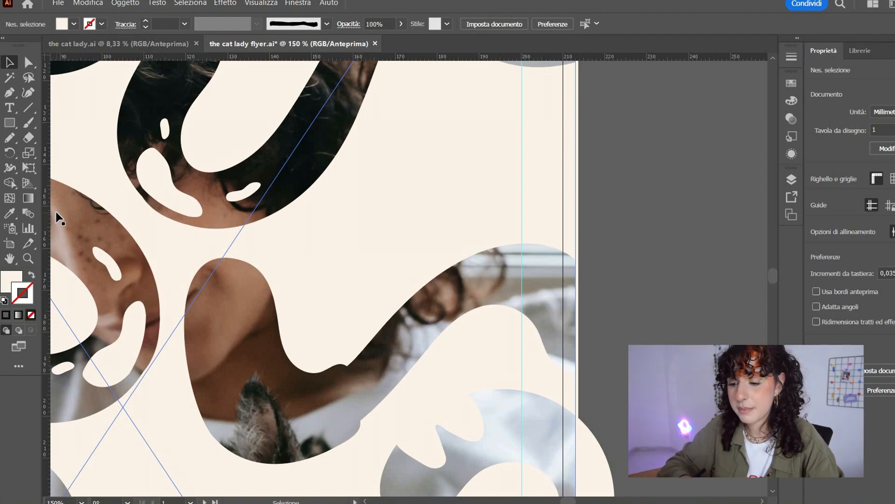
{"action": "key", "text": "p"}
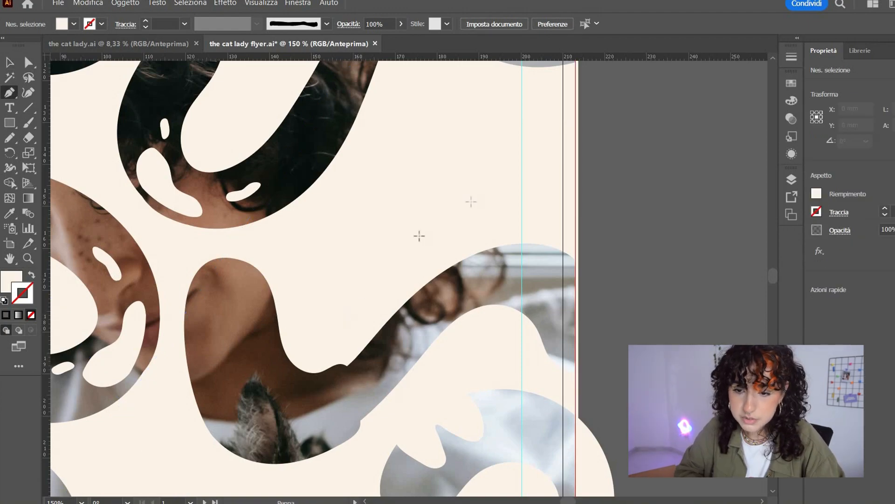
{"action": "left_click", "coordinate": [352, 314]}
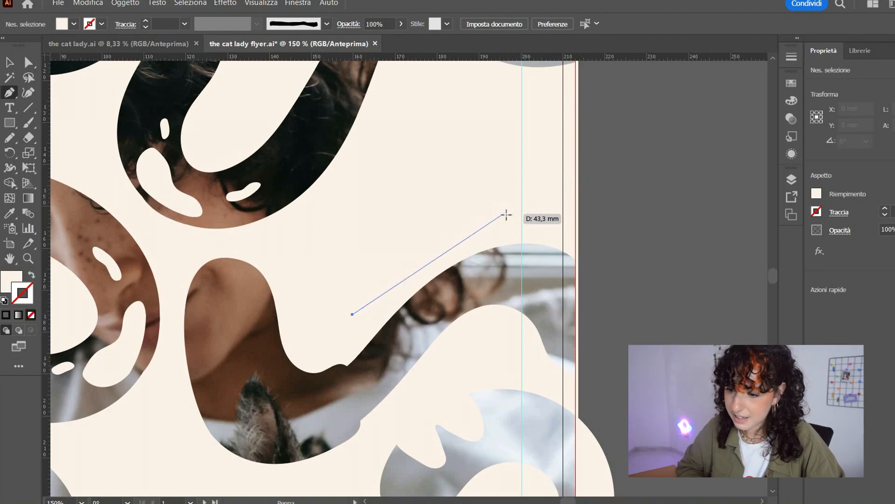
{"action": "left_click_drag", "start_coordinate": [504, 214], "coordinate": [598, 196]}
{"action": "key", "text": "ctrl+z"}
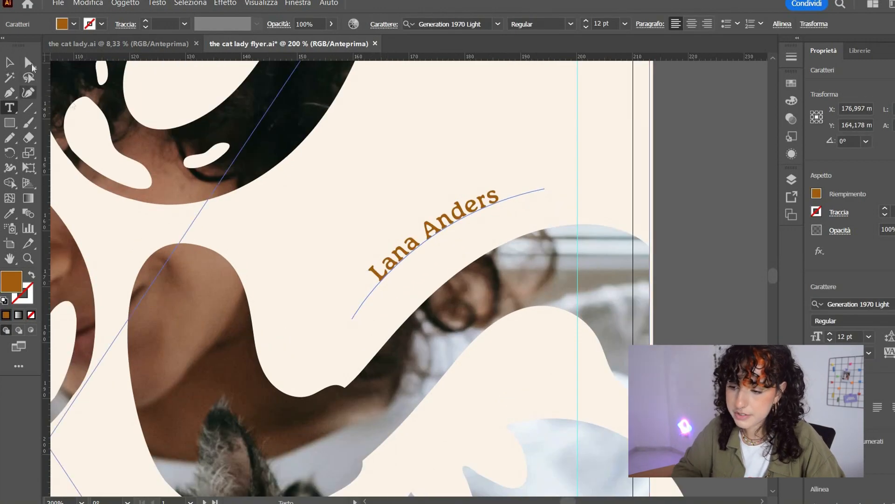
Step: Slide the contact's name text along its curved path closer to the path's lower starting point
{"action": "key", "text": "a"}
{"action": "left_click_drag", "start_coordinate": [379, 279], "coordinate": [362, 306]}
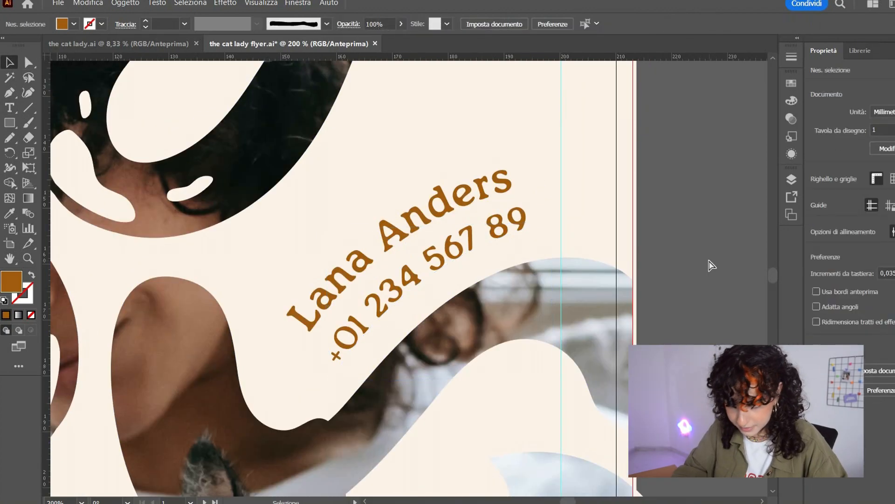
{"action": "key", "text": "ctrl+minus"}
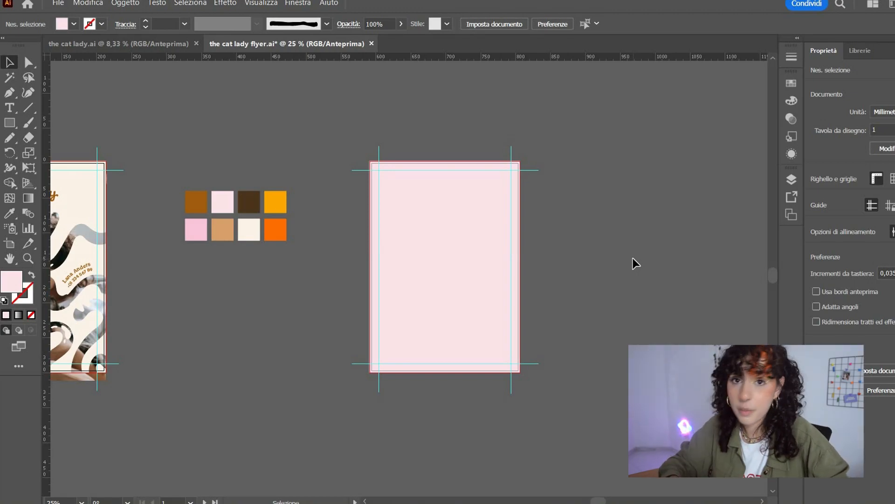
Step: Enlarge the "Dogs, cats, birds" tagline to about 24.54 pt and move it nearer the centre, below the tails on the pink artboard
{"action": "key", "text": "ctrl+minus"}
{"action": "key", "text": "ctrl+plus"}
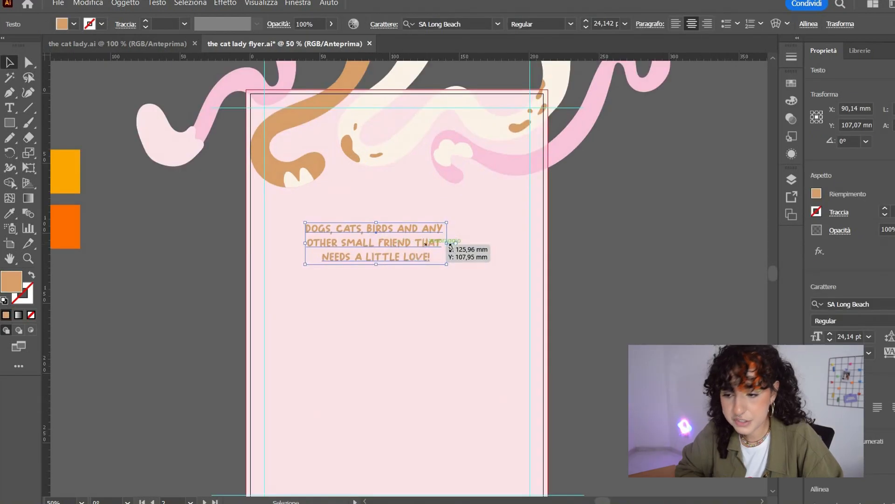
{"action": "mouse_move", "coordinate": [446, 243]}
{"action": "left_mouse_down"}
{"action": "mouse_move", "coordinate": [475, 248]}
{"action": "mouse_move", "coordinate": [449, 249]}
{"action": "left_mouse_up"}
{"action": "left_click_drag", "start_coordinate": [377, 232], "coordinate": [401, 233]}
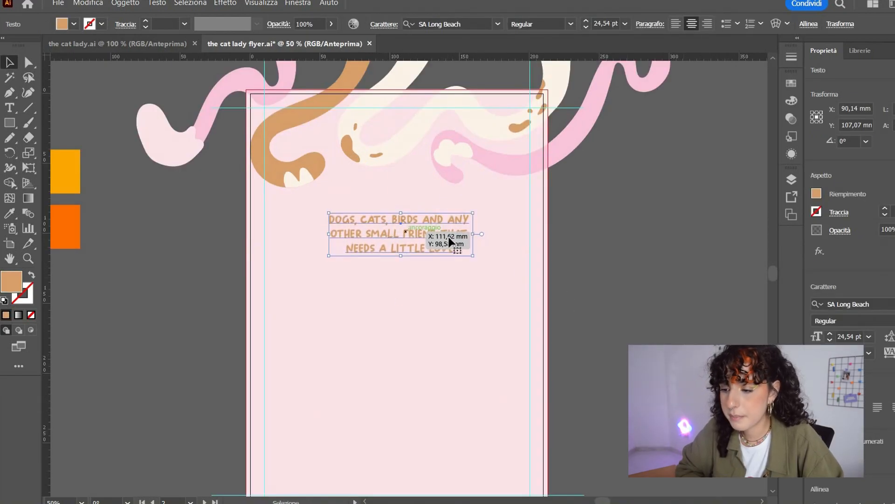
Step: Draw a rectangle around the Services heading on the pink artboard and round its corners
{"action": "left_click", "coordinate": [485, 242]}
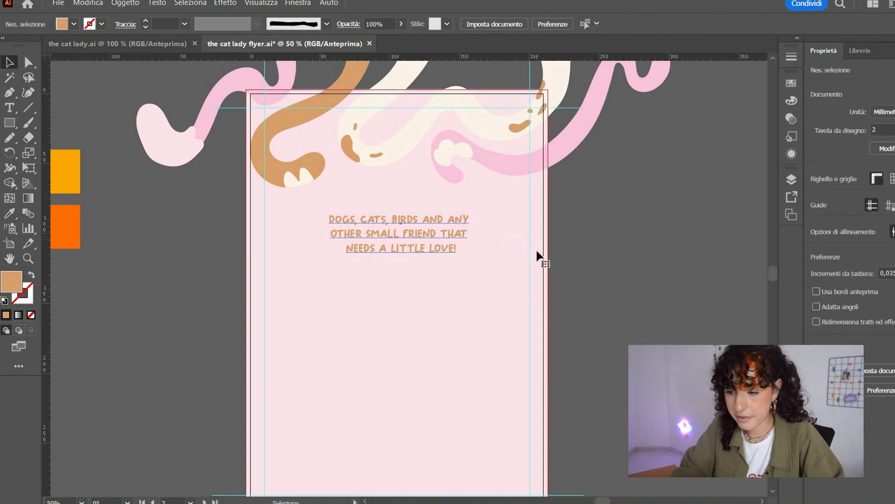
{"action": "key", "text": "ctrl+minus"}
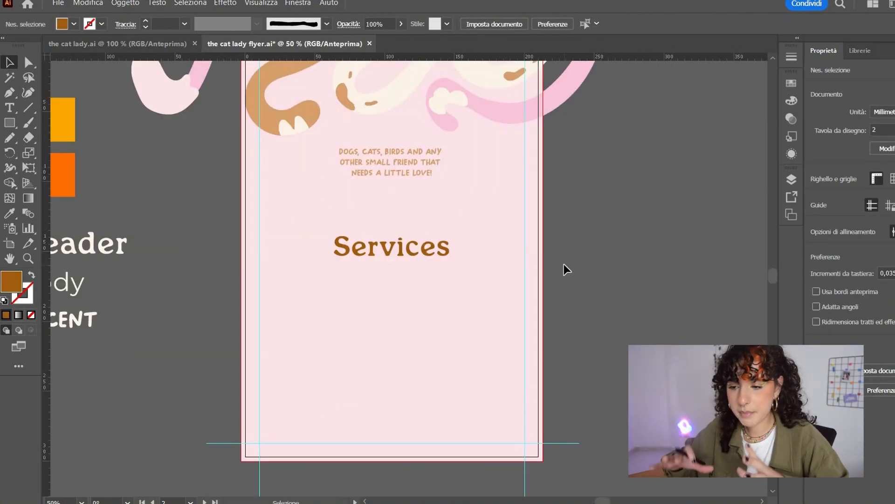
{"action": "key", "text": "m"}
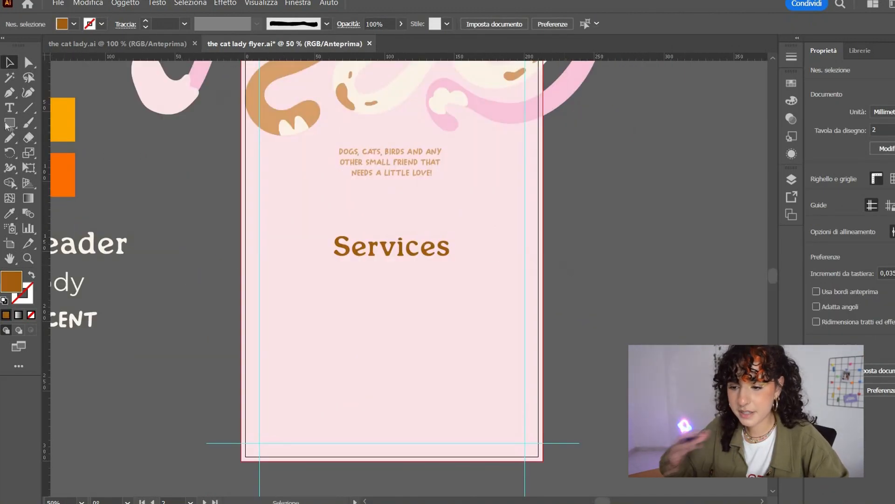
{"action": "left_click_drag", "start_coordinate": [304, 219], "coordinate": [488, 374]}
{"action": "key", "text": "v"}
{"action": "left_click_drag", "start_coordinate": [336, 233], "coordinate": [337, 238]}
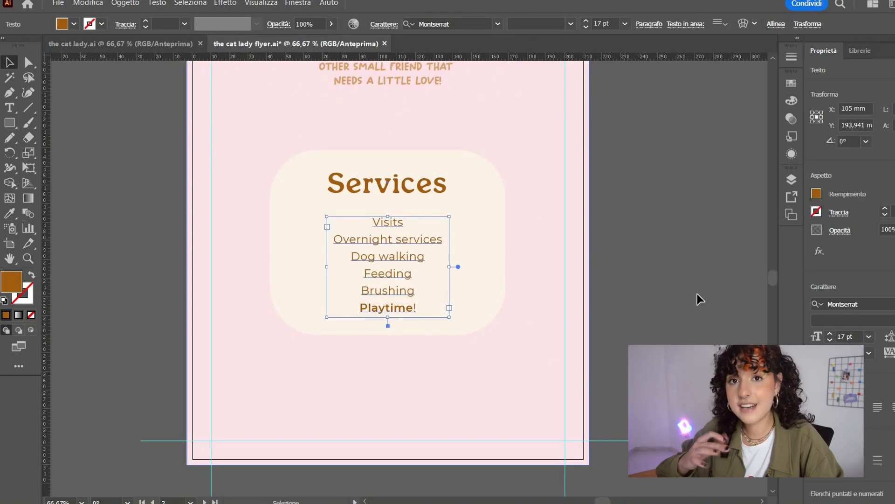
{"action": "left_click", "coordinate": [696, 298]}
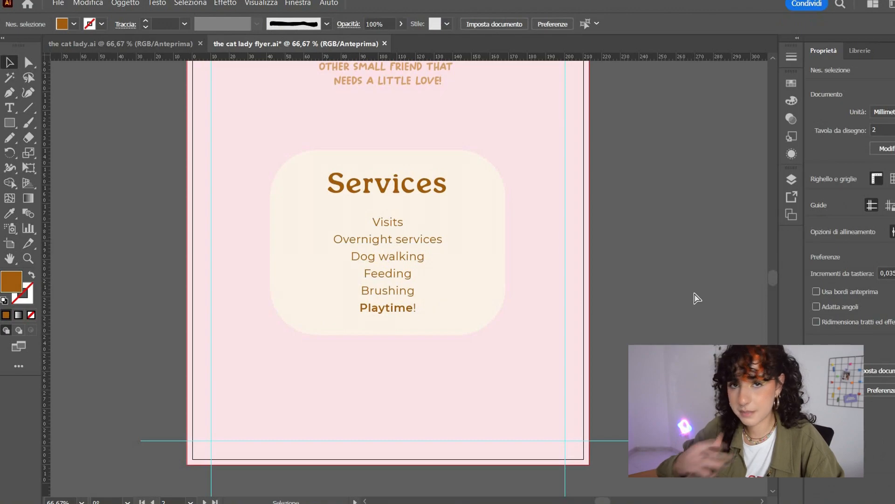
{"action": "key", "text": "ctrl+minus"}
{"action": "left_click", "coordinate": [410, 252]}
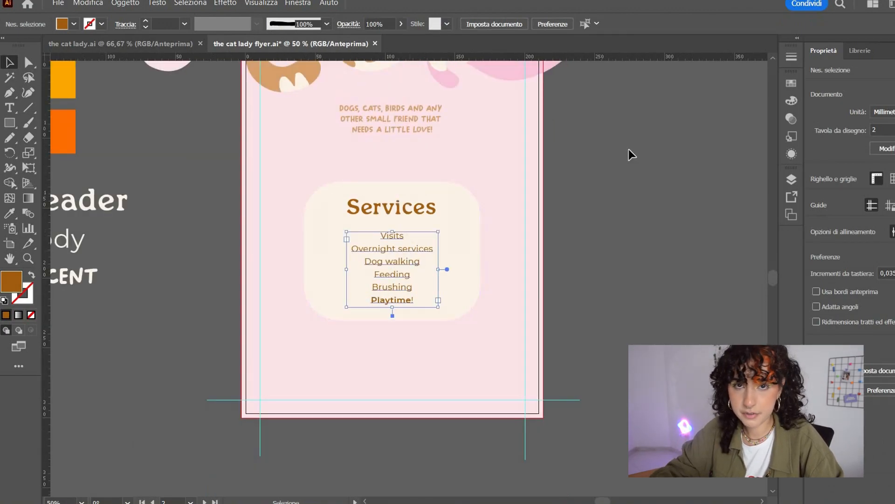
{"action": "left_click", "coordinate": [656, 251]}
{"action": "left_click_drag", "start_coordinate": [592, 257], "coordinate": [644, 255]}
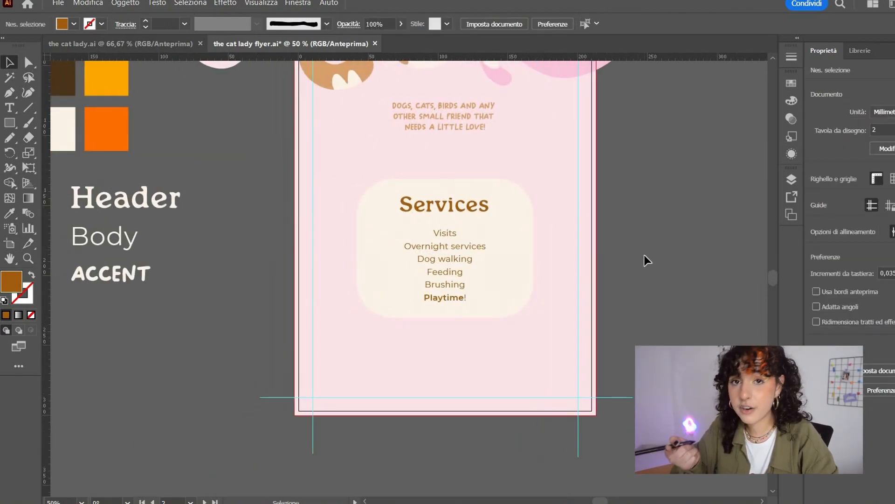
{"action": "left_click_drag", "start_coordinate": [488, 239], "coordinate": [445, 229]}
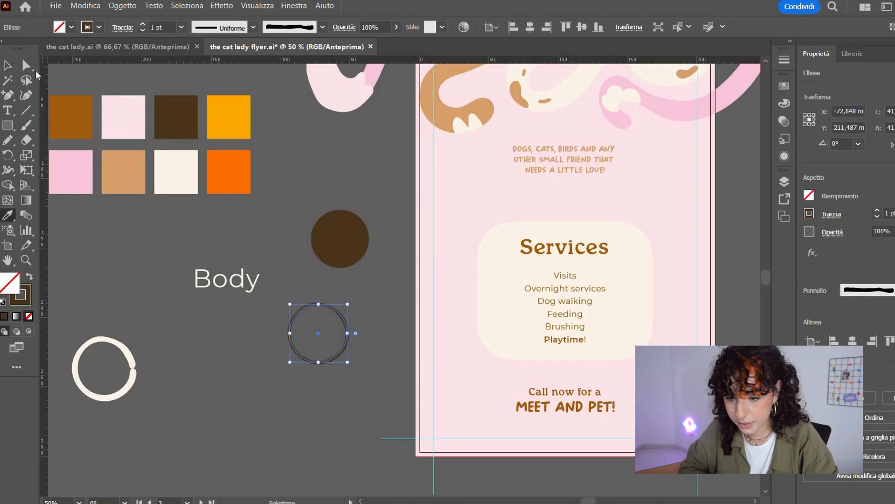
Step: Centre the brush-stroked ring and the dark brown circle on each other horizontally and expand their appearance
{"action": "left_click", "coordinate": [340, 239], "text": "shift"}
{"action": "left_click", "coordinate": [852, 341]}
{"action": "left_click_drag", "start_coordinate": [206, 160], "coordinate": [48, 149]}
{"action": "left_click_drag", "start_coordinate": [183, 273], "coordinate": [115, 357]}
{"action": "left_click", "coordinate": [122, 6]}
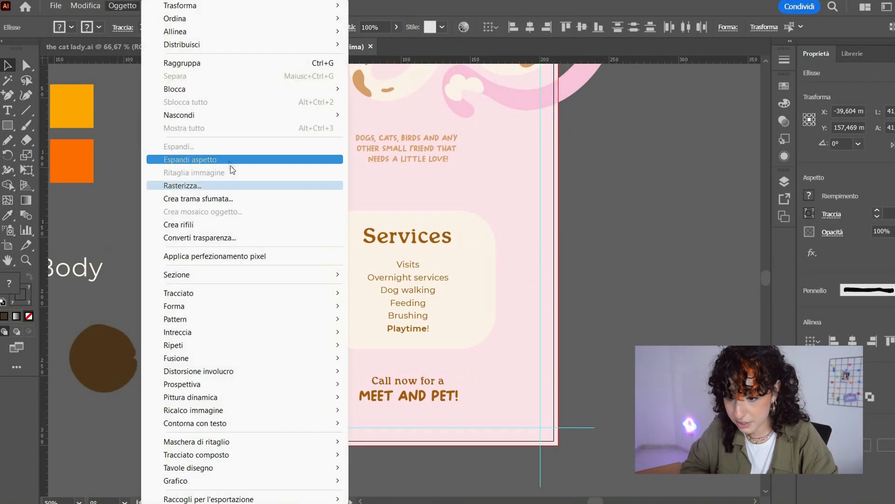
{"action": "left_click", "coordinate": [231, 160]}
Step: Move the expanded dark brown blob onto the upper right corner of the Services panel and bring it to the front
{"action": "left_click_drag", "start_coordinate": [213, 231], "coordinate": [516, 218]}
{"action": "key", "text": "ctrl+shift+bracketright"}
{"action": "left_click", "coordinate": [606, 230]}
{"action": "left_click_drag", "start_coordinate": [634, 250], "coordinate": [590, 226]}
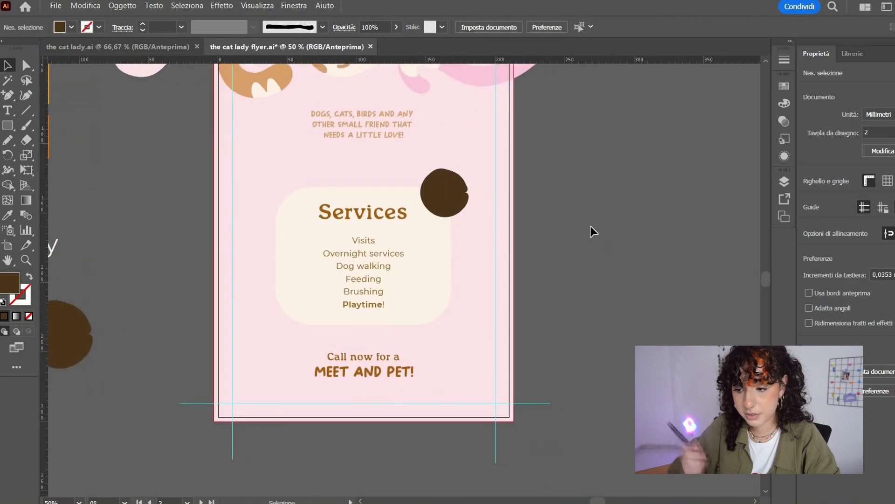
{"action": "key", "text": "ctrl+plus"}
{"action": "left_click_drag", "start_coordinate": [698, 241], "coordinate": [672, 279]}
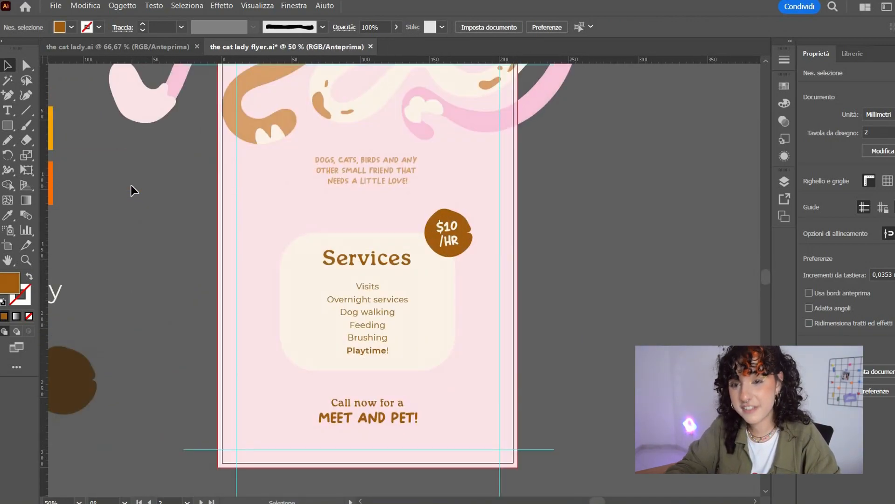
Step: Recolour the heart of the paw icon below the tagline with the pink sampled from the pink tail
{"action": "key", "text": "ctrl+minus"}
{"action": "key", "text": "ctrl+plus"}
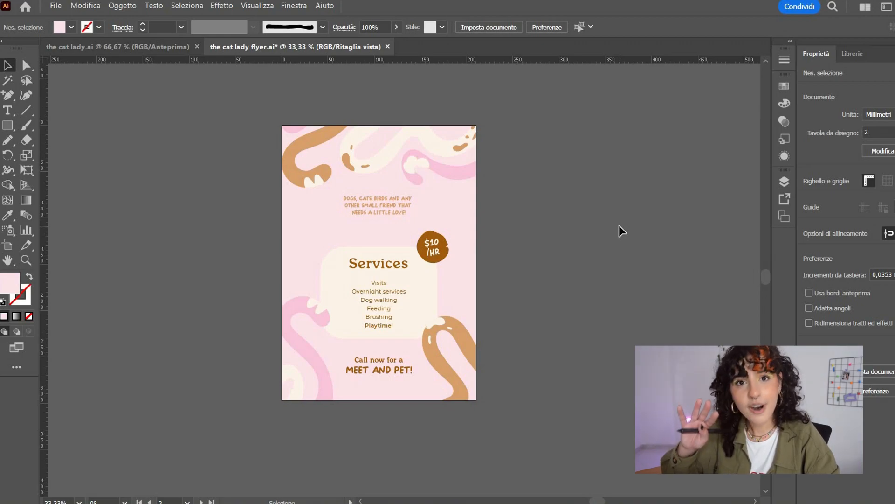
{"action": "scroll", "coordinate": [373, 261], "scroll_direction": "up", "scroll_amount": 3}
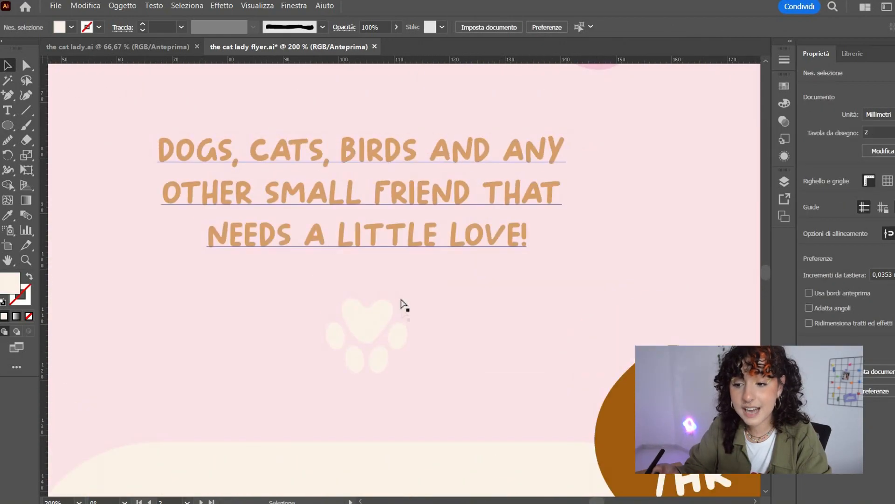
{"action": "left_click", "coordinate": [377, 324]}
{"action": "key", "text": "a"}
{"action": "key", "text": "ctrl+minus"}
{"action": "key", "text": "ctrl+minus"}
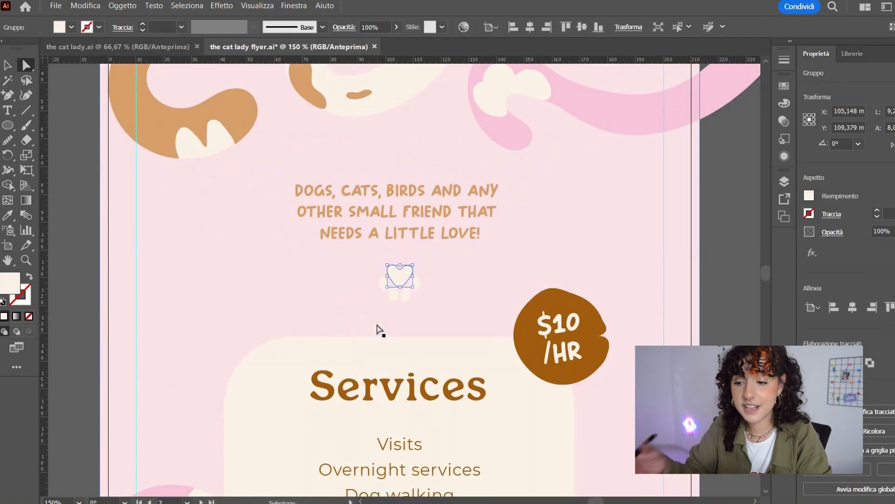
{"action": "left_click_drag", "start_coordinate": [124, 200], "coordinate": [116, 224]}
{"action": "left_click", "coordinate": [7, 215]}
{"action": "left_click", "coordinate": [492, 151]}
{"action": "left_click", "coordinate": [8, 66]}
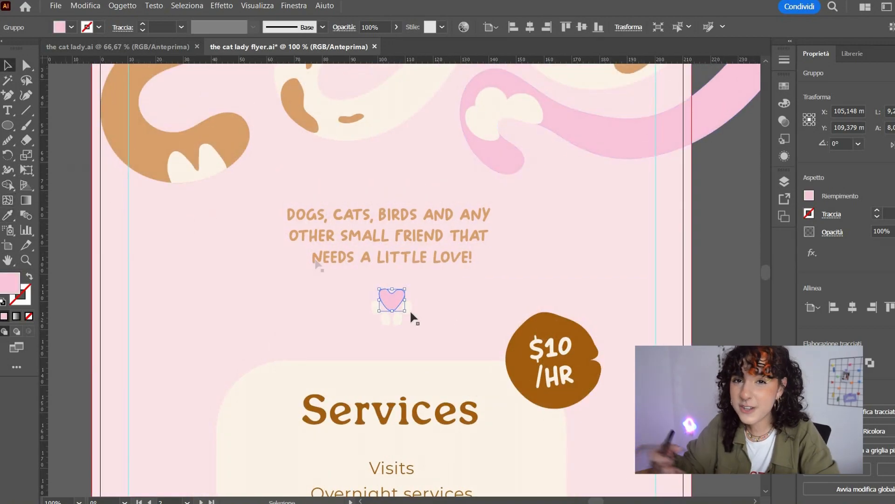
Step: Scale the whole paw icon down to about 10 mm wide and centre it horizontally on the artboard below the tagline
{"action": "left_click", "coordinate": [415, 318]}
{"action": "left_click", "coordinate": [394, 319]}
{"action": "left_click_drag", "start_coordinate": [392, 325], "coordinate": [395, 305]}
{"action": "left_click", "coordinate": [853, 308]}
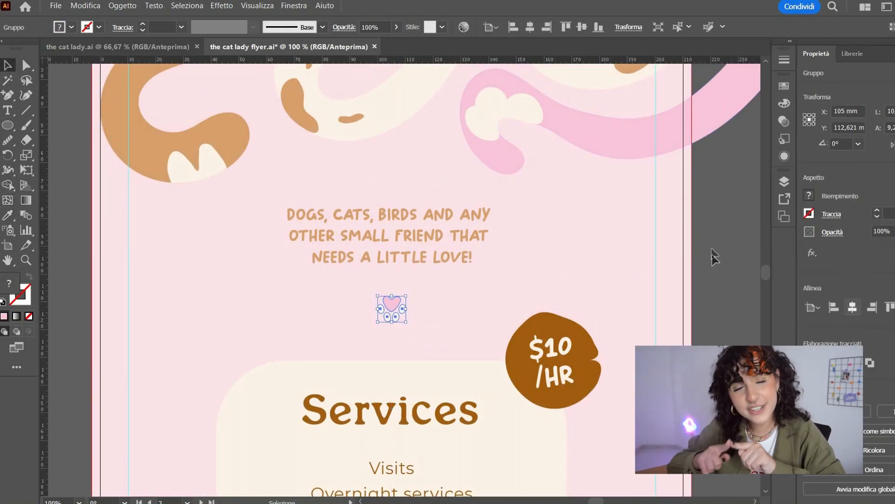
{"action": "left_click", "coordinate": [714, 256]}
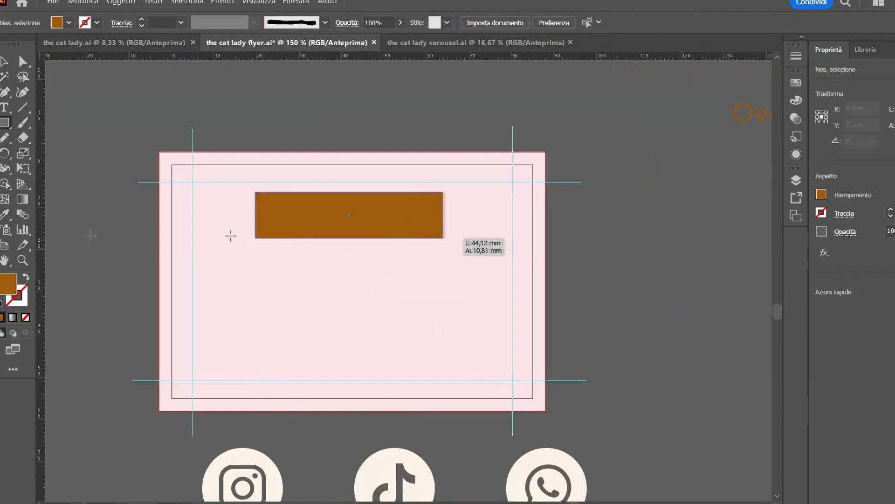
{"action": "left_click_drag", "start_coordinate": [444, 237], "coordinate": [444, 237]}
{"action": "left_click_drag", "start_coordinate": [262, 199], "coordinate": [276, 200]}
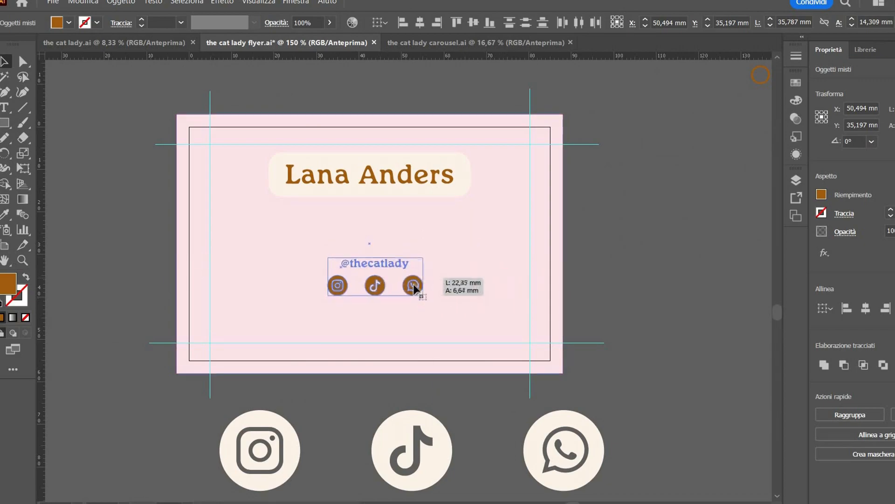
{"action": "left_click_drag", "start_coordinate": [414, 287], "coordinate": [402, 328]}
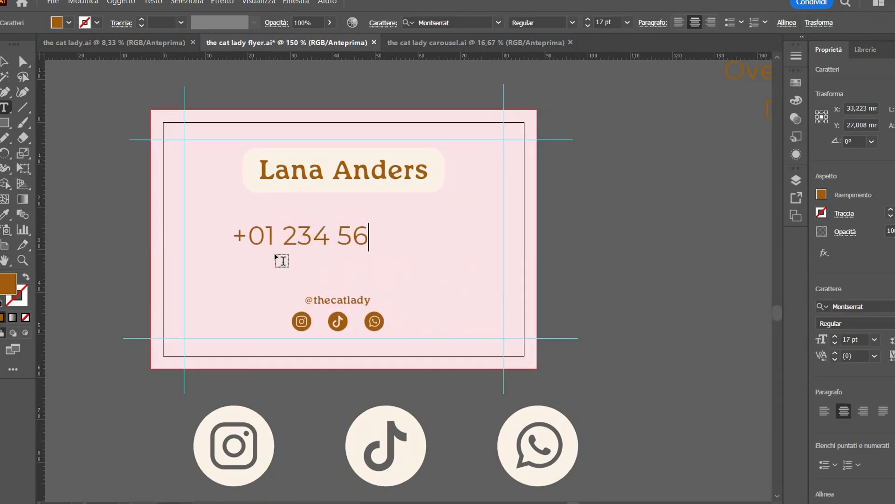
Step: Complete the contact's phone number in the middle of the business card and scale the text down
{"action": "type", "text": "7 89"}
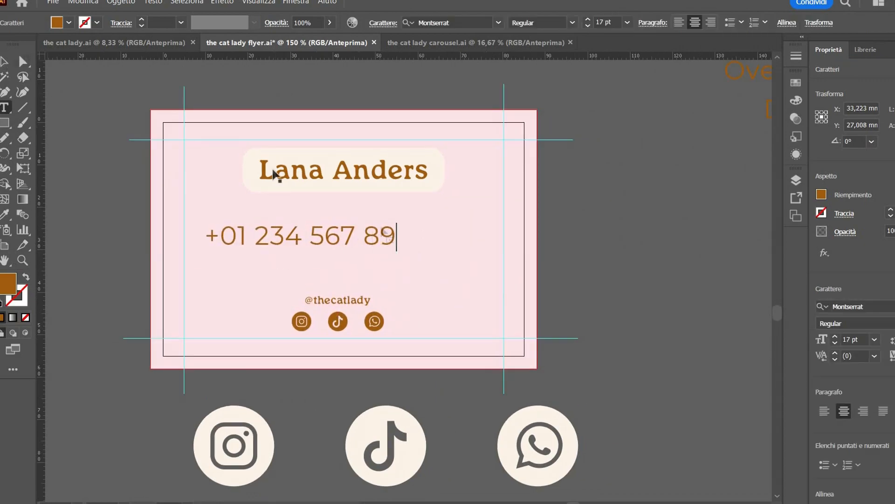
{"action": "key", "text": "Escape"}
{"action": "left_click_drag", "start_coordinate": [397, 245], "coordinate": [373, 250]}
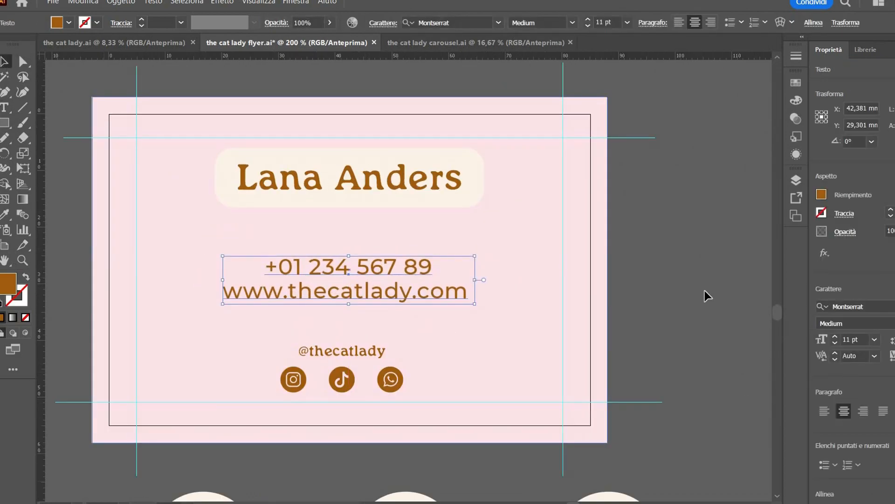
Step: Scale the brown tail down and position it across the business card's left edge beside the contact's name
{"action": "left_click_drag", "start_coordinate": [576, 307], "coordinate": [515, 340]}
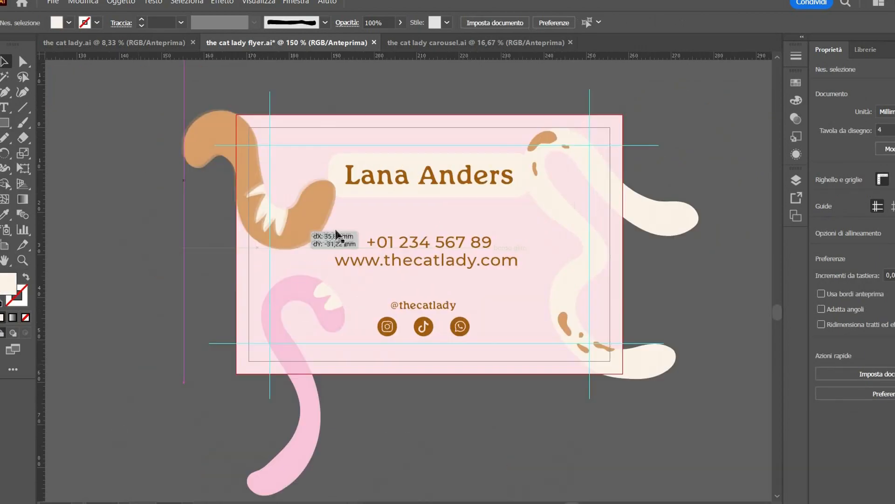
{"action": "left_click_drag", "start_coordinate": [340, 236], "coordinate": [189, 240]}
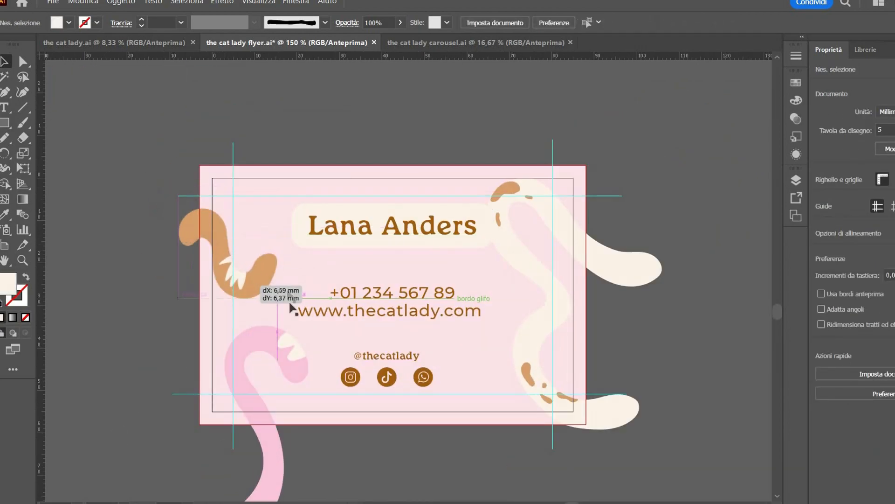
{"action": "left_click_drag", "start_coordinate": [291, 308], "coordinate": [236, 270]}
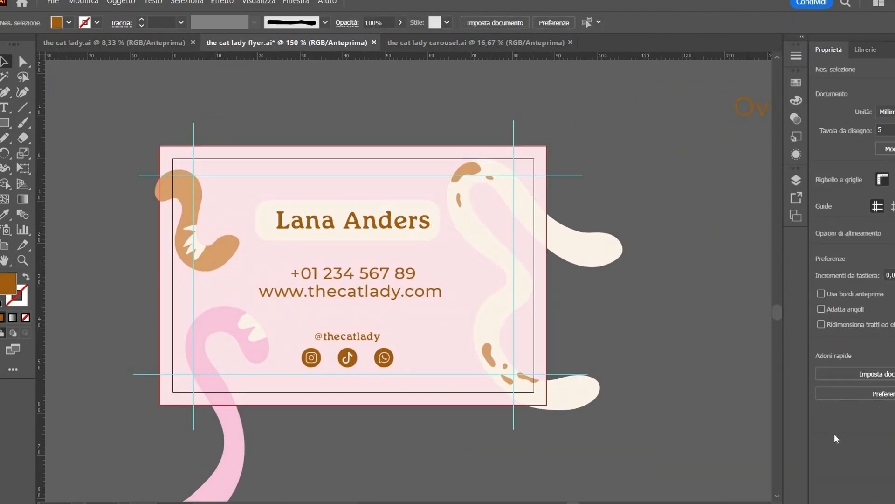
{"action": "left_click", "coordinate": [487, 229]}
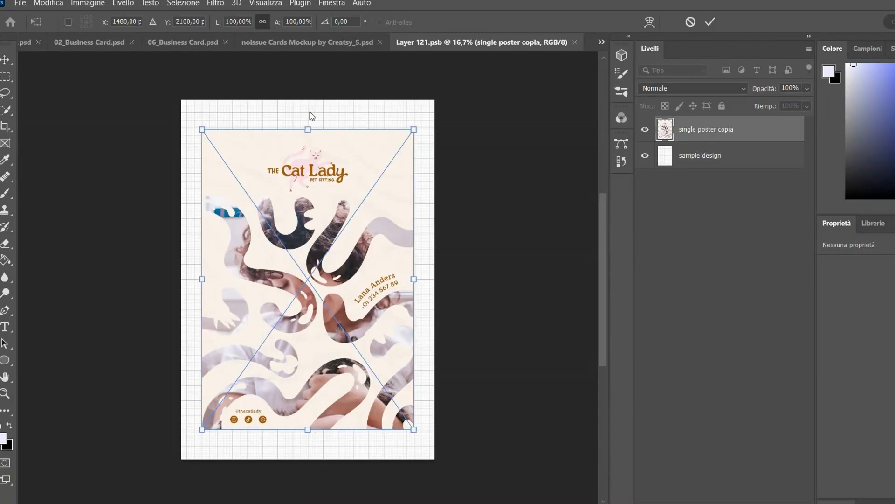
Step: In Photoshop, enlarge the single poster copia image to fill the canvas of Layer 121.psb, save the file and close it
{"action": "left_click_drag", "start_coordinate": [307, 130], "coordinate": [308, 100]}
{"action": "left_click_drag", "start_coordinate": [308, 429], "coordinate": [308, 459]}
{"action": "key", "text": "Return"}
{"action": "key", "text": "ctrl+s"}
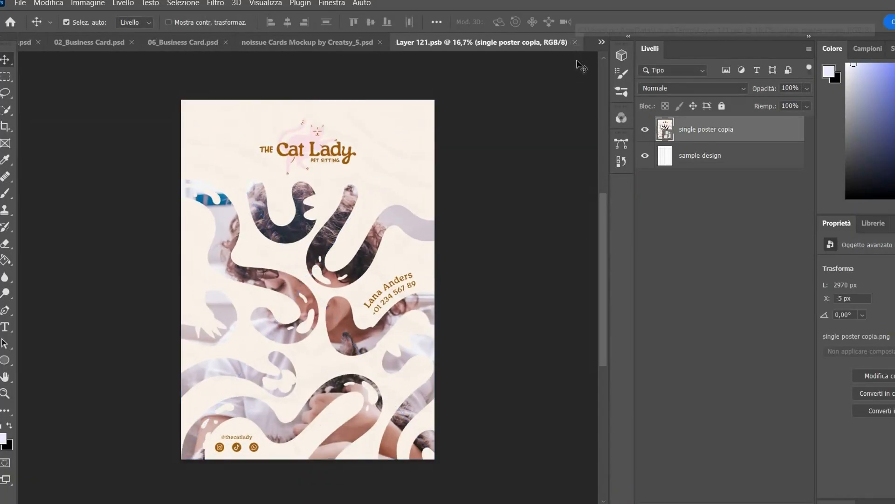
{"action": "left_click", "coordinate": [575, 42]}
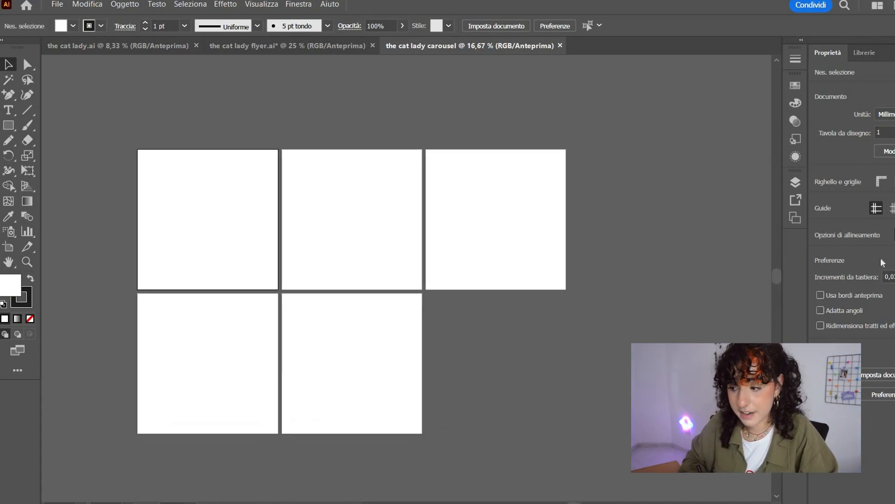
Step: In Illustrator, rearrange all five carousel artboards in a single row with 0 mm spacing
{"action": "left_click", "coordinate": [889, 151]}
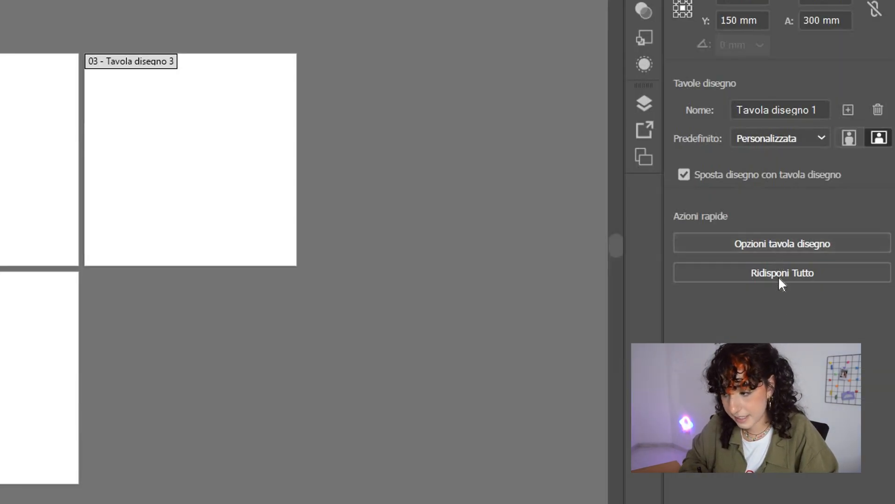
{"action": "left_click", "coordinate": [781, 274]}
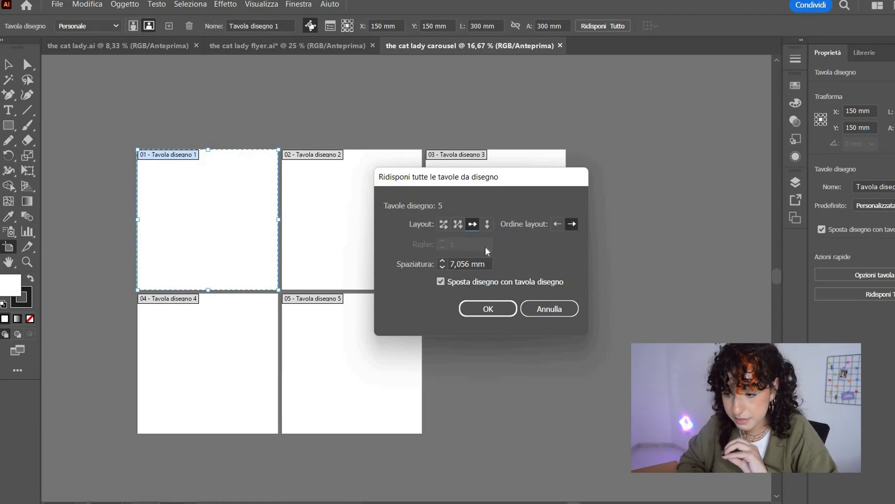
{"action": "left_click", "coordinate": [442, 267]}
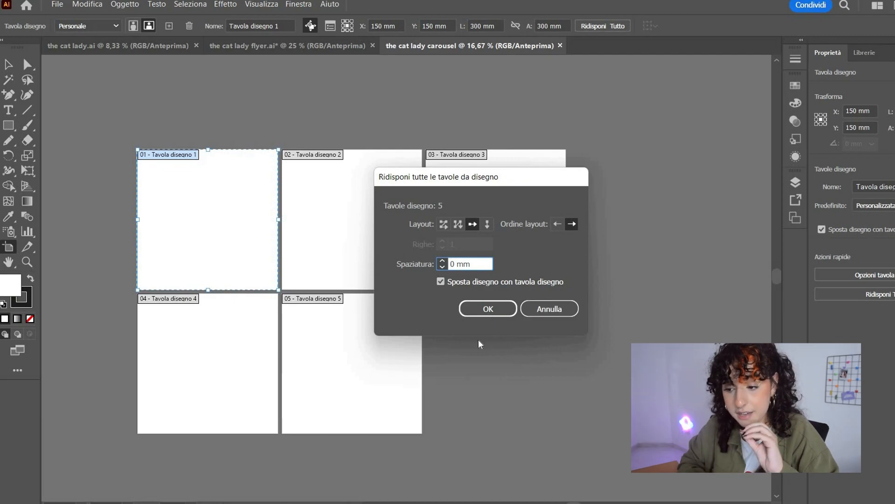
{"action": "left_click", "coordinate": [505, 311]}
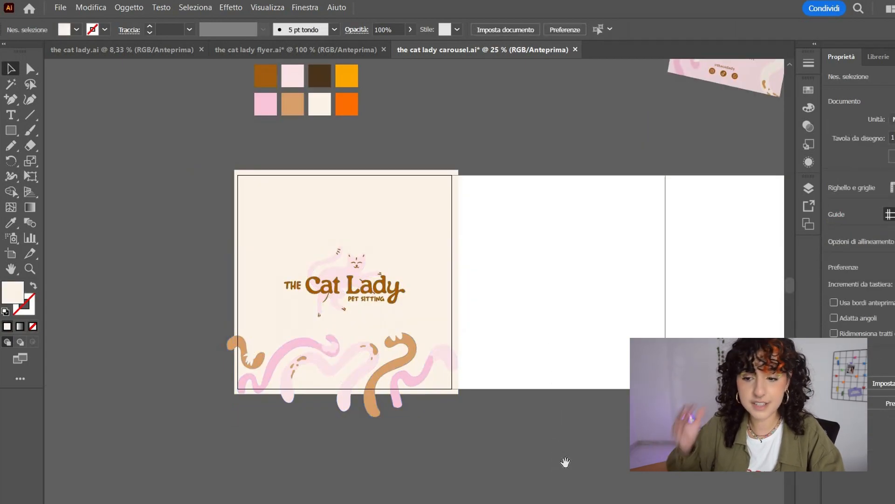
Step: Cover the second carousel artboard with the cream background used on the first one
{"action": "left_click_drag", "start_coordinate": [571, 430], "coordinate": [511, 429]}
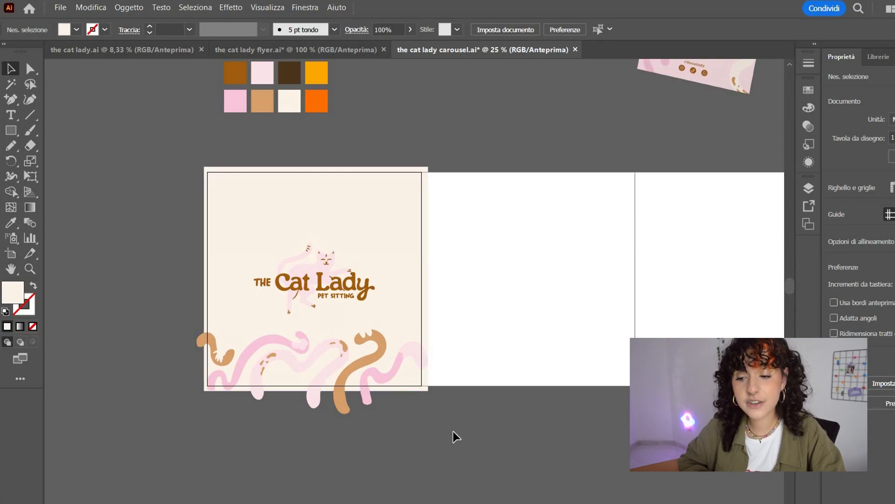
{"action": "left_click_drag", "start_coordinate": [497, 436], "coordinate": [547, 436]}
{"action": "scroll", "coordinate": [496, 421], "scroll_direction": "down", "scroll_amount": 1}
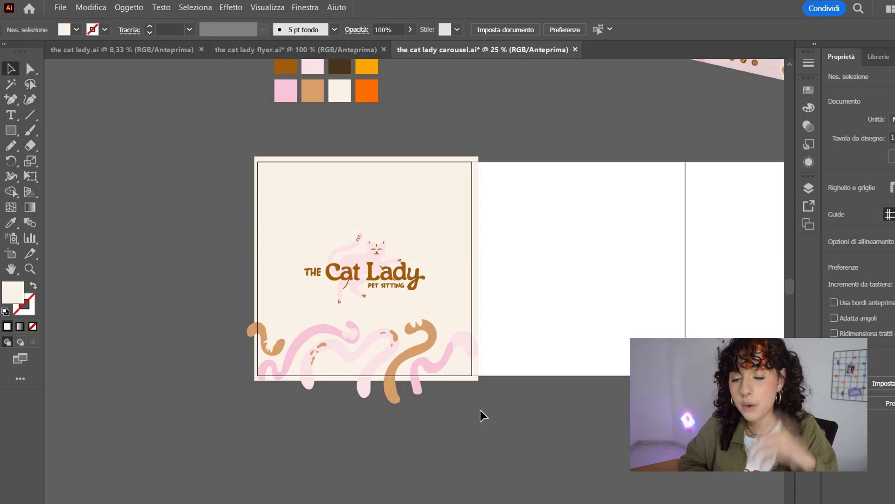
{"action": "key", "text": "ctrl+plus"}
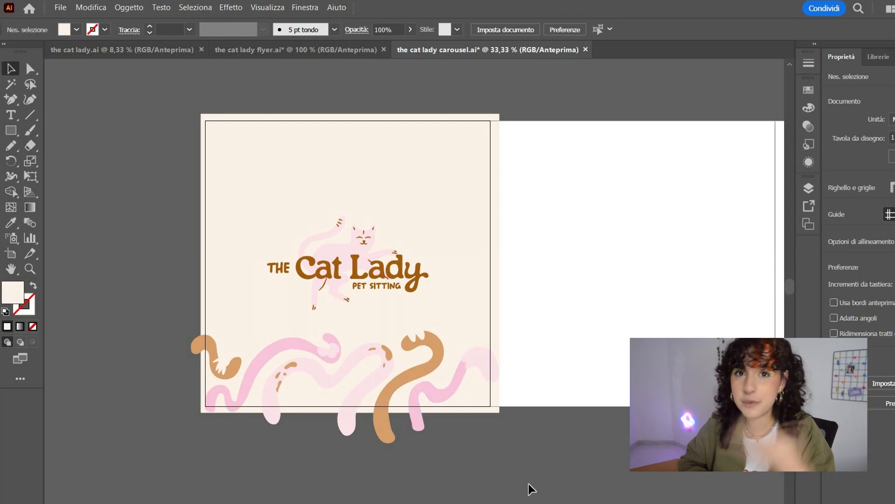
{"action": "left_click_drag", "start_coordinate": [398, 261], "coordinate": [623, 288]}
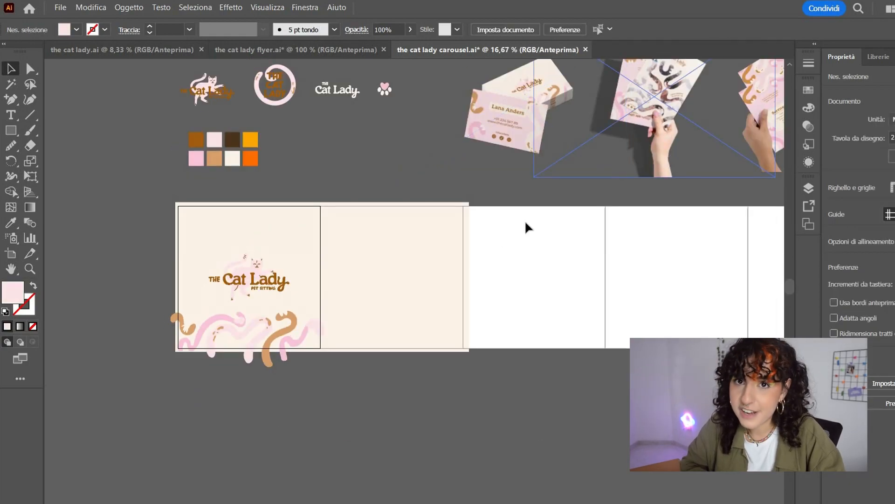
Step: Place the mockup of a hand holding two flyers on the second carousel artboard, overlapping the boundary with the third
{"action": "left_click_drag", "start_coordinate": [675, 125], "coordinate": [445, 292]}
{"action": "key", "text": "ctrl+plus"}
{"action": "key", "text": "ctrl+plus"}
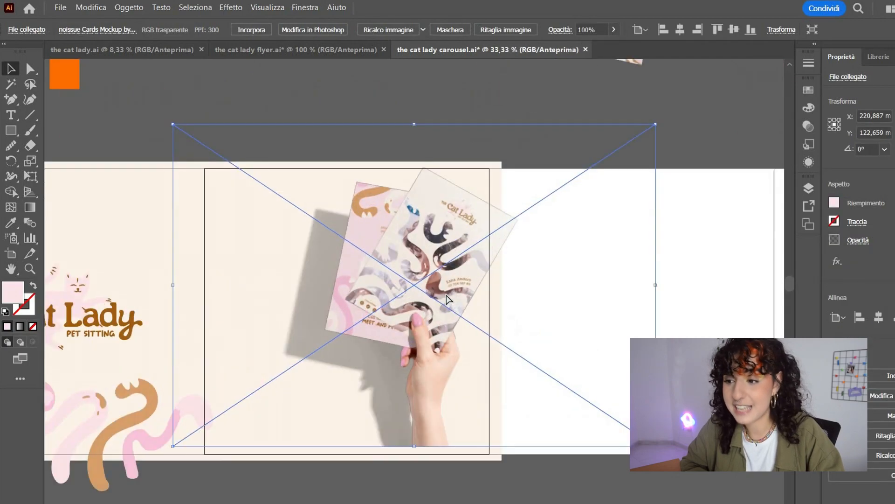
{"action": "key", "text": "ctrl+minus"}
{"action": "left_click_drag", "start_coordinate": [396, 404], "coordinate": [430, 398]}
{"action": "left_click", "coordinate": [485, 438]}
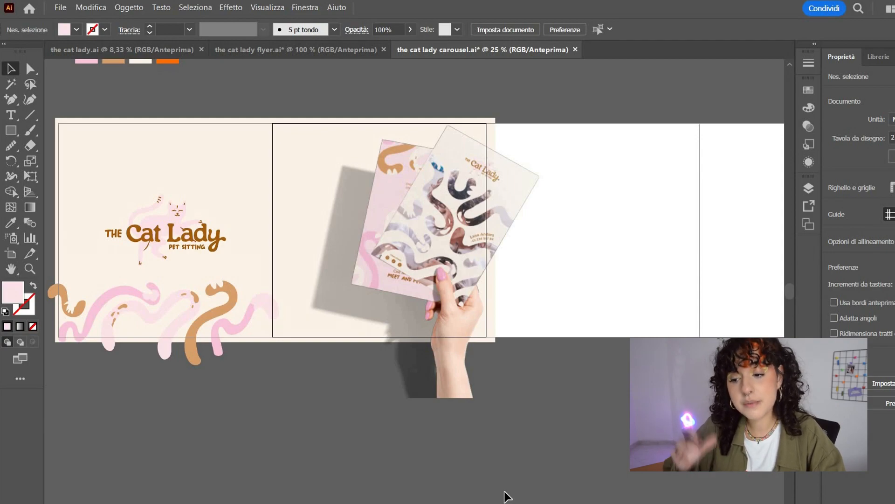
Step: Add a pink background across the third and fourth artboards, with its left edge aligned to the held flyer's top corner
{"action": "left_click_drag", "start_coordinate": [404, 326], "coordinate": [448, 367]}
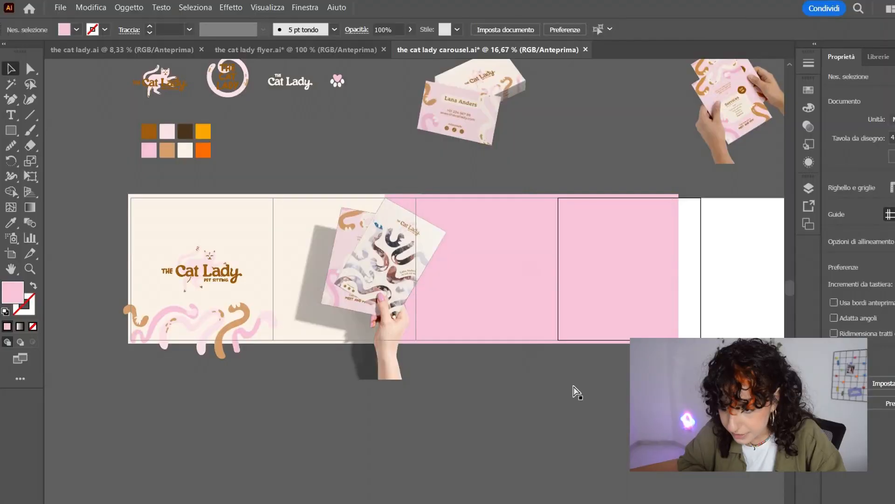
{"action": "scroll", "coordinate": [573, 390], "scroll_direction": "up", "scroll_amount": 5}
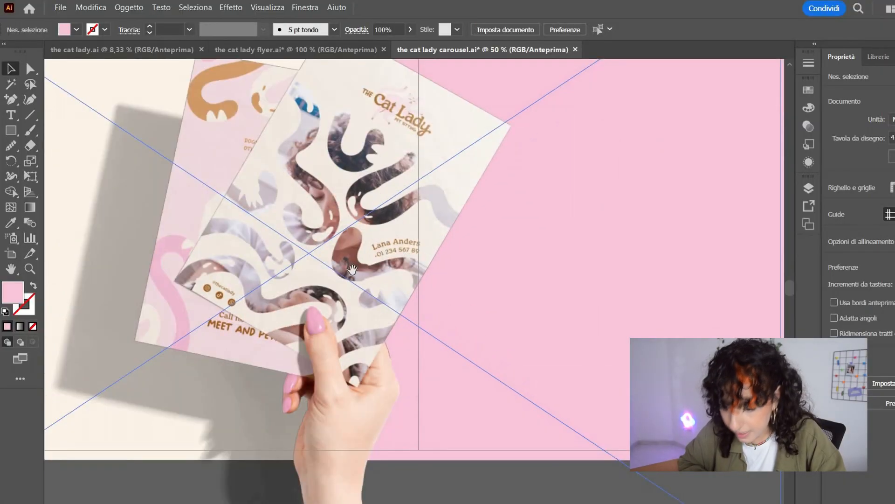
{"action": "left_click_drag", "start_coordinate": [352, 270], "coordinate": [318, 398]}
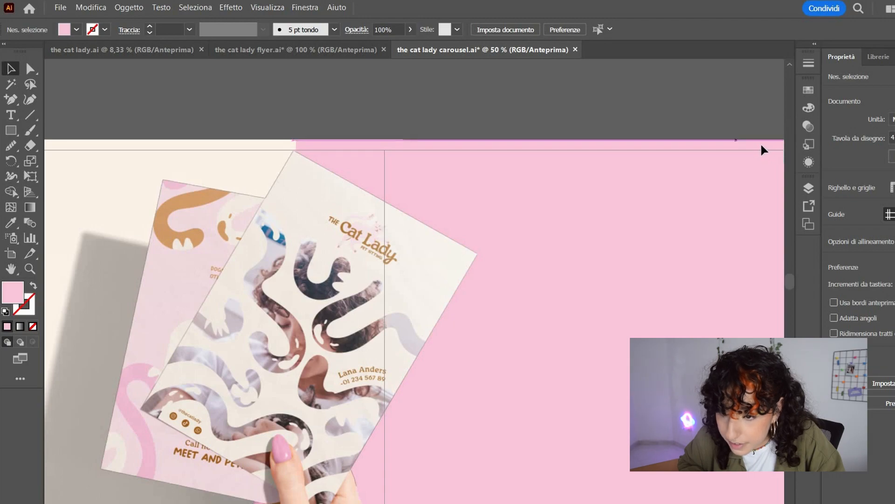
{"action": "mouse_move", "coordinate": [758, 144]}
{"action": "left_mouse_down"}
{"action": "mouse_move", "coordinate": [745, 144]}
{"action": "mouse_move", "coordinate": [761, 142]}
{"action": "left_mouse_up"}
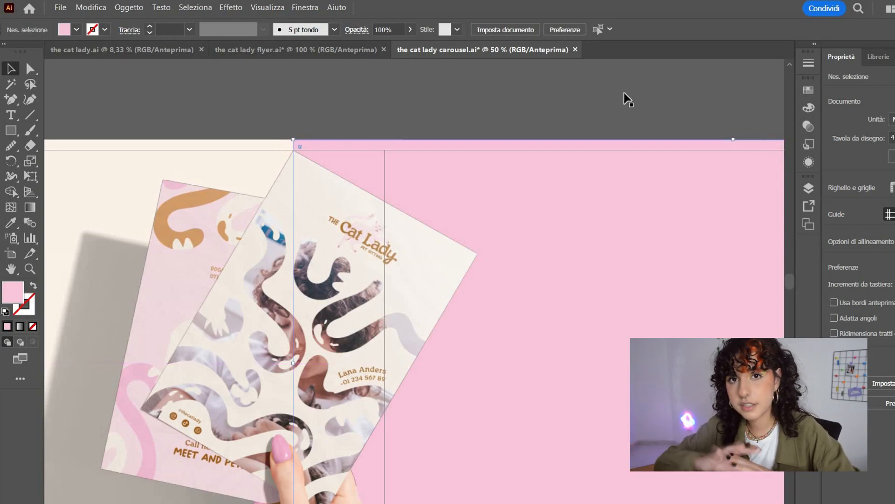
{"action": "left_click", "coordinate": [762, 101]}
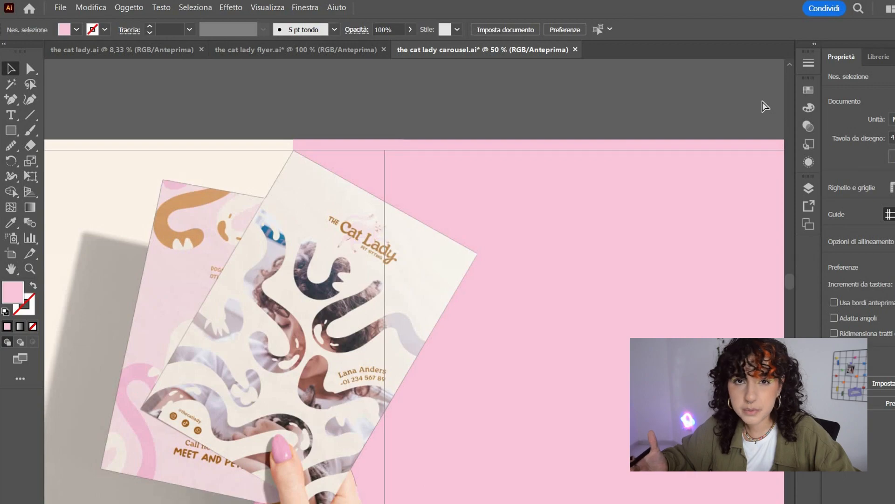
Step: Place the business card stack mockup along the top of the third artboard and scale it down slightly
{"action": "key", "text": "ctrl+minus"}
{"action": "key", "text": "ctrl+minus"}
{"action": "key", "text": "ctrl+minus"}
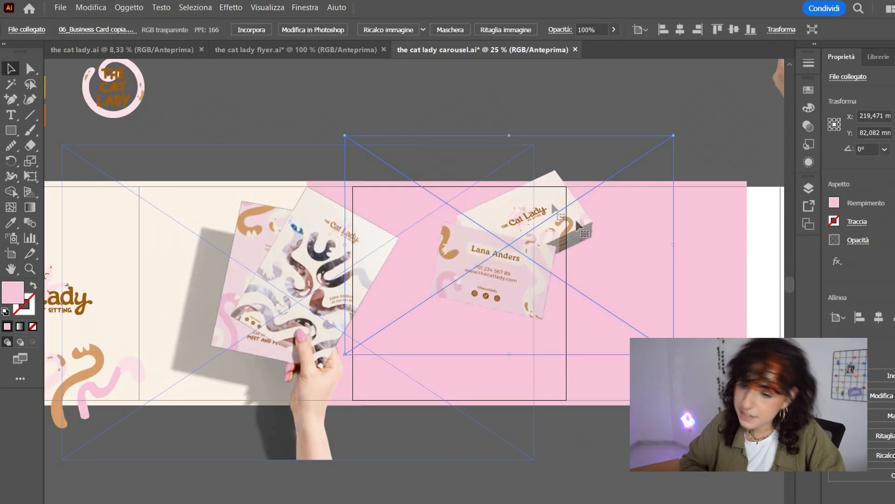
{"action": "left_click_drag", "start_coordinate": [668, 247], "coordinate": [635, 237]}
{"action": "mouse_move", "coordinate": [537, 205]}
{"action": "left_mouse_down"}
{"action": "mouse_move", "coordinate": [531, 214]}
{"action": "mouse_move", "coordinate": [542, 207]}
{"action": "left_mouse_up"}
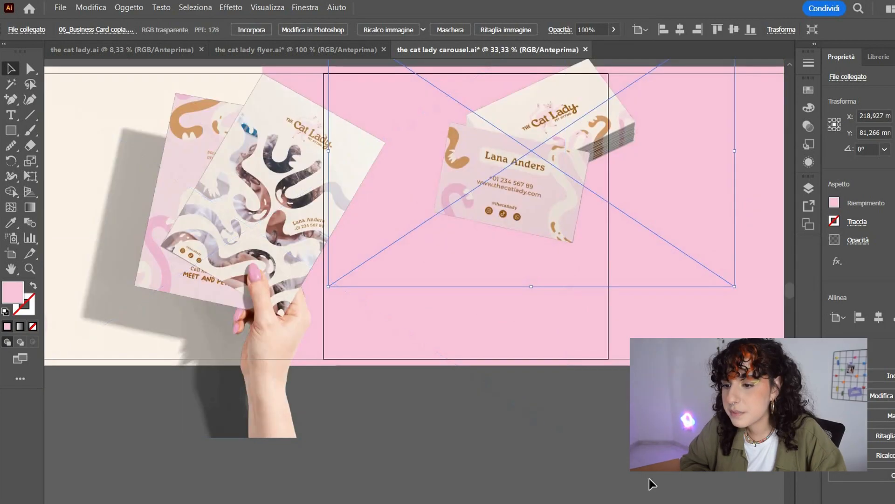
{"action": "left_click", "coordinate": [649, 478]}
{"action": "key", "text": "ctrl+minus"}
{"action": "key", "text": "ctrl+minus"}
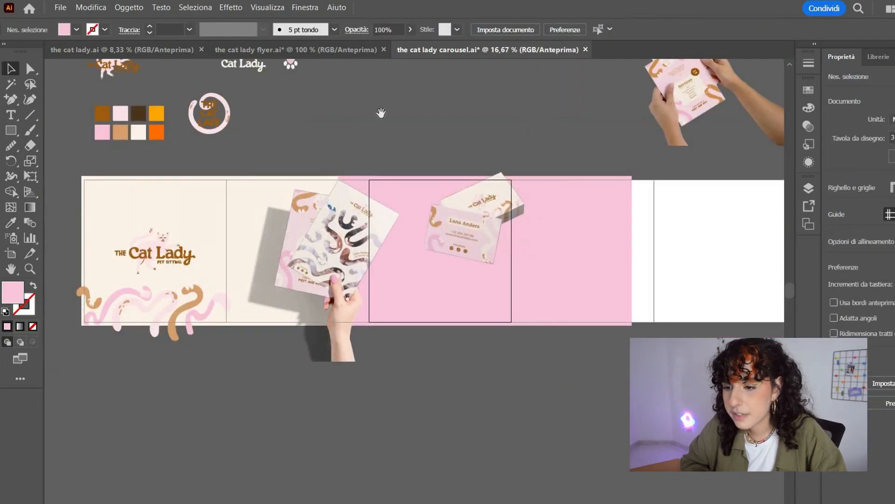
Step: Place the Blaze Polaroid in the third artboard's lower left area, bring it to the front and tilt it counterclockwise
{"action": "left_click_drag", "start_coordinate": [664, 89], "coordinate": [666, 170]}
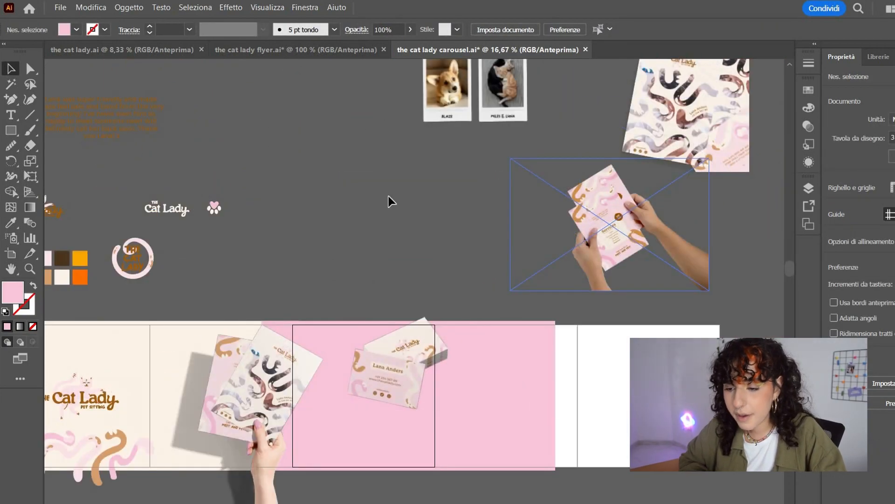
{"action": "left_click_drag", "start_coordinate": [453, 104], "coordinate": [410, 144]}
{"action": "left_click_drag", "start_coordinate": [432, 94], "coordinate": [404, 301]}
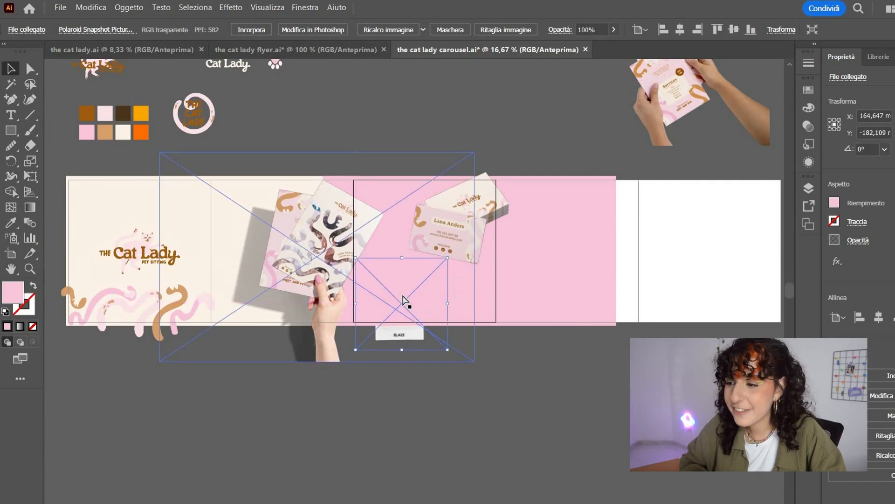
{"action": "key", "text": "ctrl+shift+bracketright"}
{"action": "key", "text": "ctrl+plus"}
{"action": "key", "text": "ctrl+plus"}
{"action": "key", "text": "ctrl+plus"}
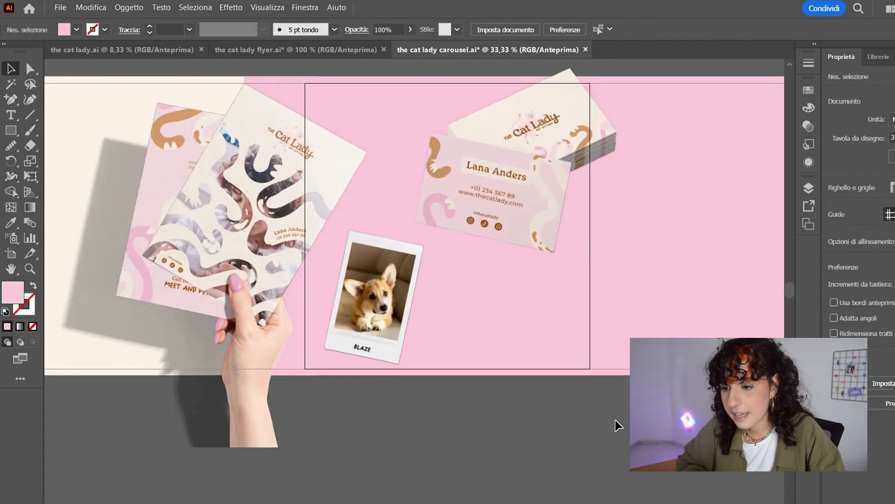
{"action": "left_click_drag", "start_coordinate": [372, 270], "coordinate": [374, 265]}
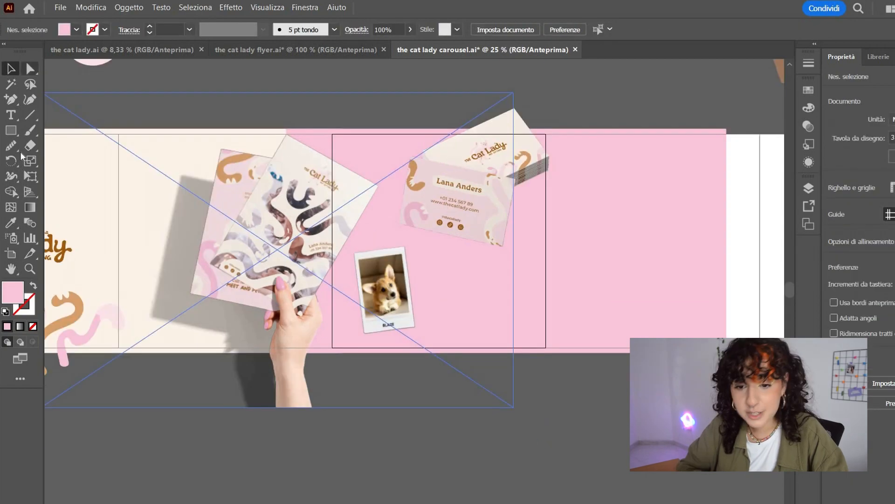
Step: Draw a cream speech bubble beside the Blaze Polaroid and fit the brown client testimonial text inside it
{"action": "key", "text": "n"}
{"action": "key", "text": "ctrl+plus"}
{"action": "key", "text": "ctrl+plus"}
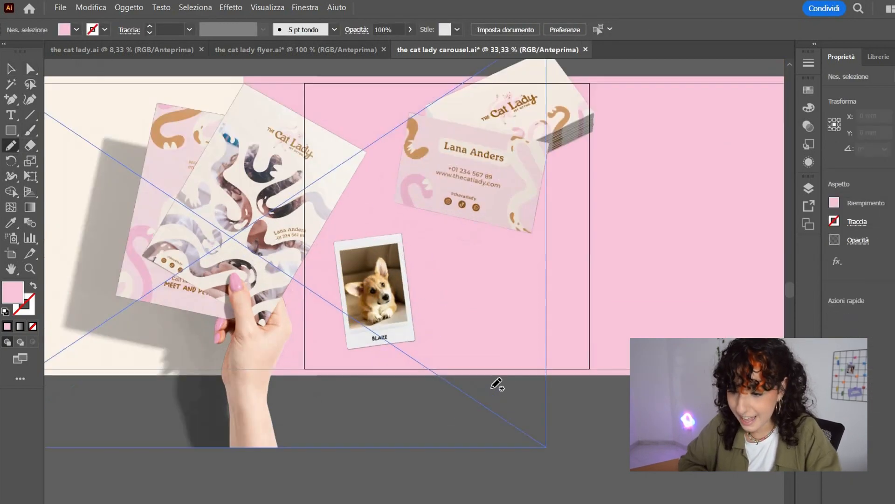
{"action": "left_click_drag", "start_coordinate": [433, 252], "coordinate": [403, 225]}
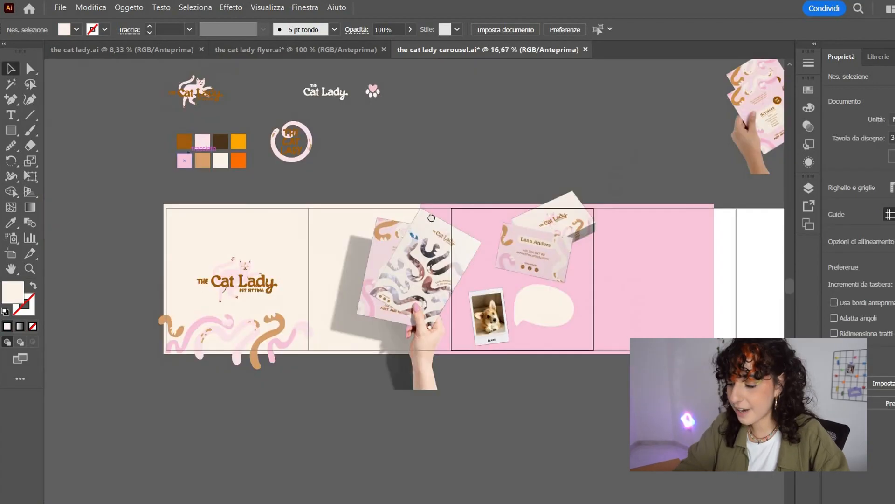
{"action": "left_click_drag", "start_coordinate": [431, 218], "coordinate": [486, 327]}
{"action": "left_click_drag", "start_coordinate": [344, 96], "coordinate": [576, 318]}
{"action": "left_click_drag", "start_coordinate": [633, 211], "coordinate": [394, 88]}
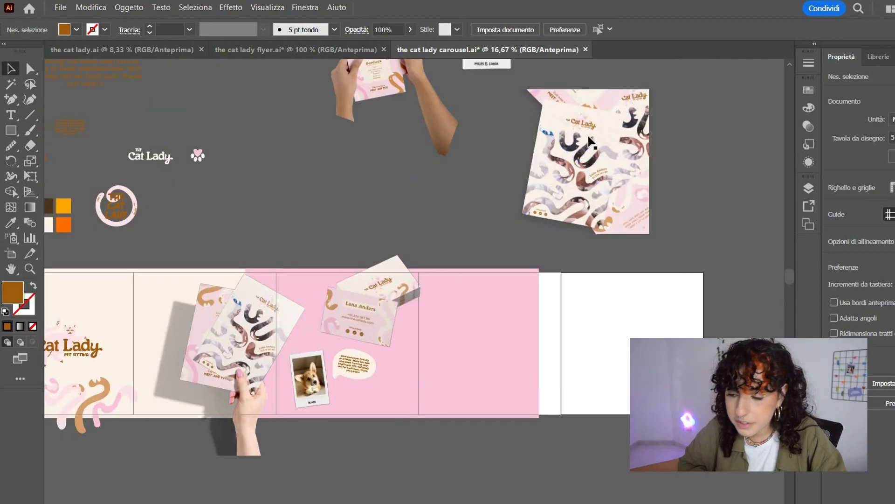
Step: Fit the flyer mockup image p.png to the fifth artboard and extend the pink background behind it
{"action": "left_click_drag", "start_coordinate": [599, 161], "coordinate": [561, 341]}
{"action": "left_click_drag", "start_coordinate": [742, 479], "coordinate": [630, 437]}
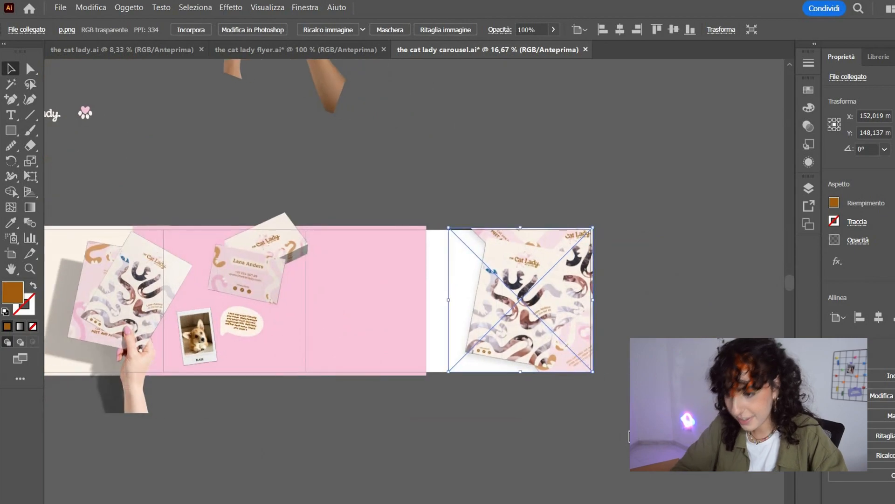
{"action": "key", "text": "ctrl+plus"}
{"action": "left_click_drag", "start_coordinate": [465, 298], "coordinate": [468, 301]}
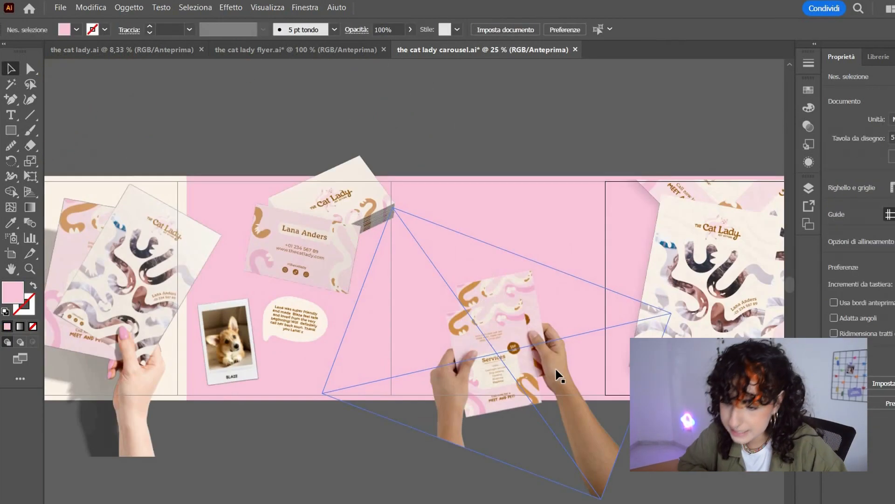
Step: Position the two-handed services flyer mockup on the fourth artboard and place the round logo badge on the second
{"action": "left_click_drag", "start_coordinate": [564, 369], "coordinate": [539, 329]}
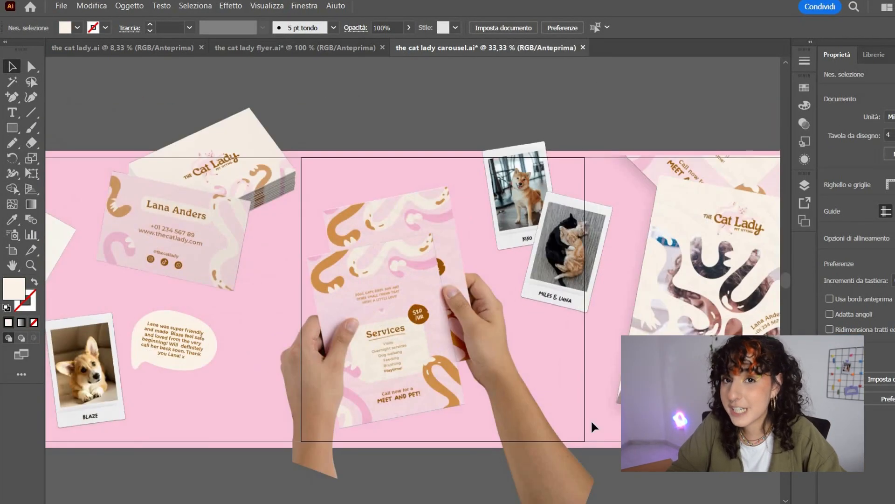
{"action": "scroll", "coordinate": [591, 423], "scroll_direction": "down", "scroll_amount": 3}
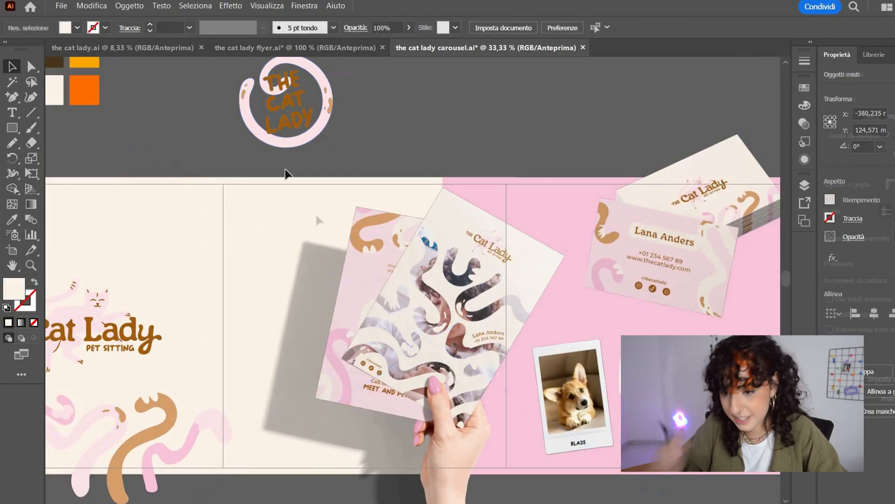
{"action": "left_click_drag", "start_coordinate": [315, 213], "coordinate": [330, 241]}
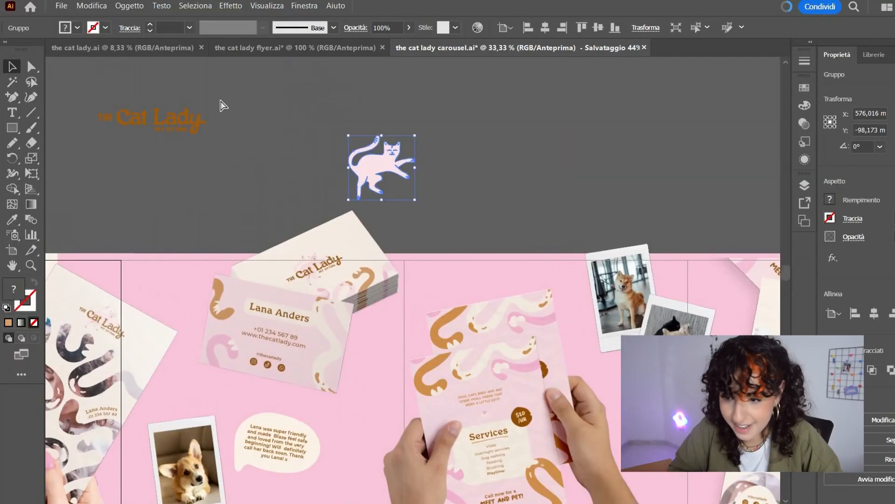
Step: Recolour the body of the cat illustration with the palette's cream
{"action": "key", "text": "a"}
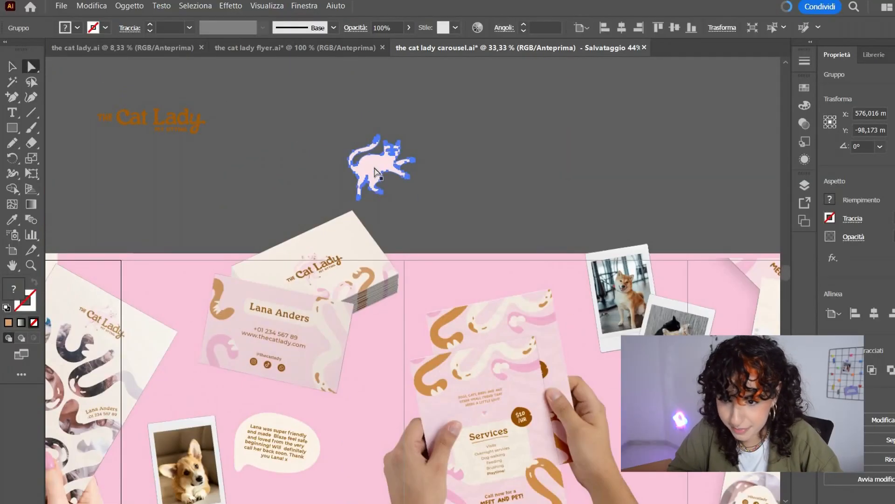
{"action": "left_click", "coordinate": [376, 173]}
{"action": "key", "text": "ctrl+minus"}
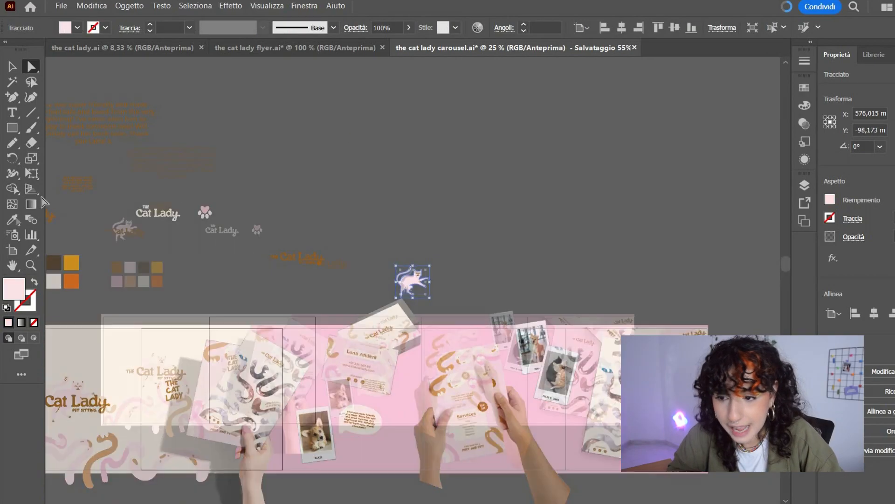
{"action": "key", "text": "ctrl+minus"}
{"action": "left_click", "coordinate": [14, 219]}
{"action": "left_click", "coordinate": [120, 330]}
{"action": "left_click", "coordinate": [12, 66]}
{"action": "left_click", "coordinate": [90, 95]}
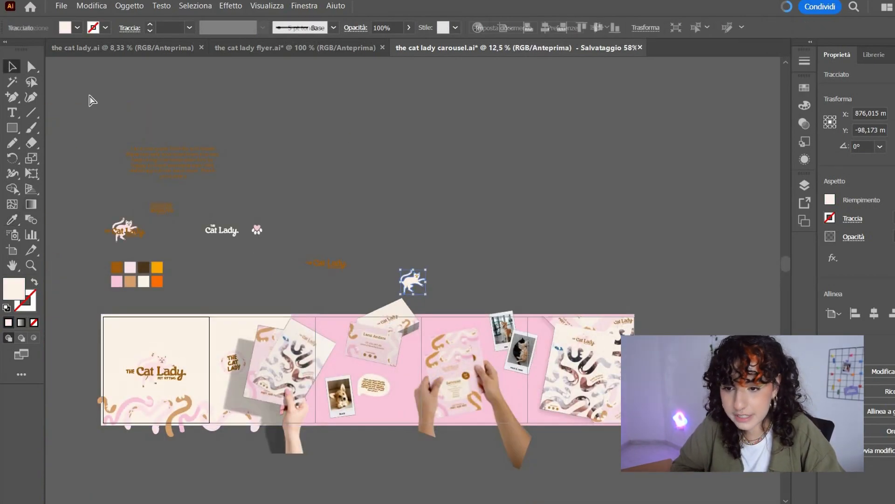
Step: Enlarge the cream cat illustration above the fourth artboard
{"action": "key", "text": "ctrl+plus"}
{"action": "key", "text": "ctrl+plus"}
{"action": "key", "text": "ctrl+plus"}
{"action": "left_click_drag", "start_coordinate": [413, 280], "coordinate": [498, 325]}
{"action": "left_click_drag", "start_coordinate": [415, 259], "coordinate": [494, 184], "text": "shift"}
{"action": "scroll", "coordinate": [400, 298], "scroll_direction": "down", "scroll_amount": 5}
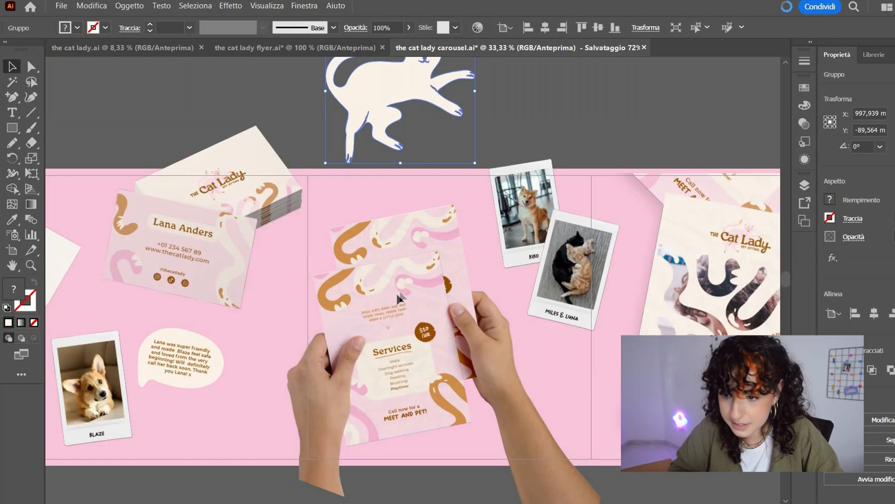
Step: Enlarge the cream cat further and position it behind the services flyer, stretching across the third and fourth artboards
{"action": "left_click_drag", "start_coordinate": [394, 78], "coordinate": [397, 292]}
{"action": "key", "text": "ctrl+z"}
{"action": "left_click_drag", "start_coordinate": [399, 63], "coordinate": [355, 262]}
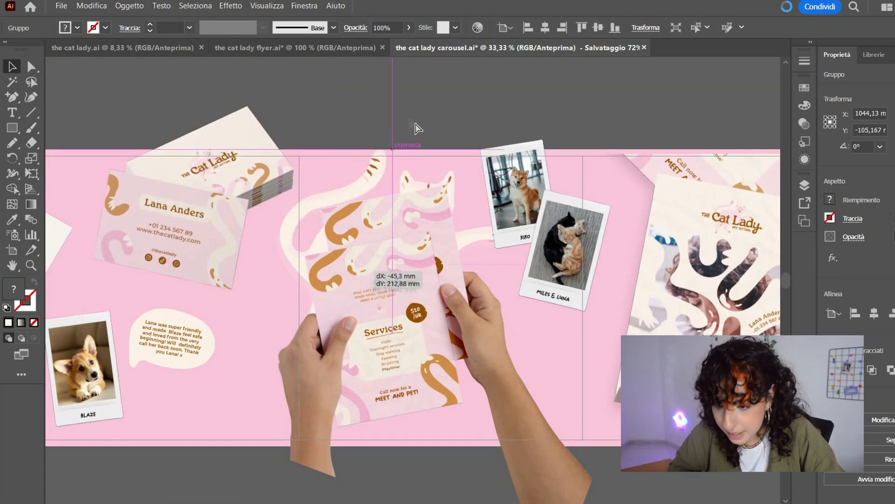
{"action": "left_click_drag", "start_coordinate": [416, 124], "coordinate": [421, 121]}
{"action": "left_click_drag", "start_coordinate": [564, 83], "coordinate": [523, 177]}
{"action": "key", "text": "ctrl+minus"}
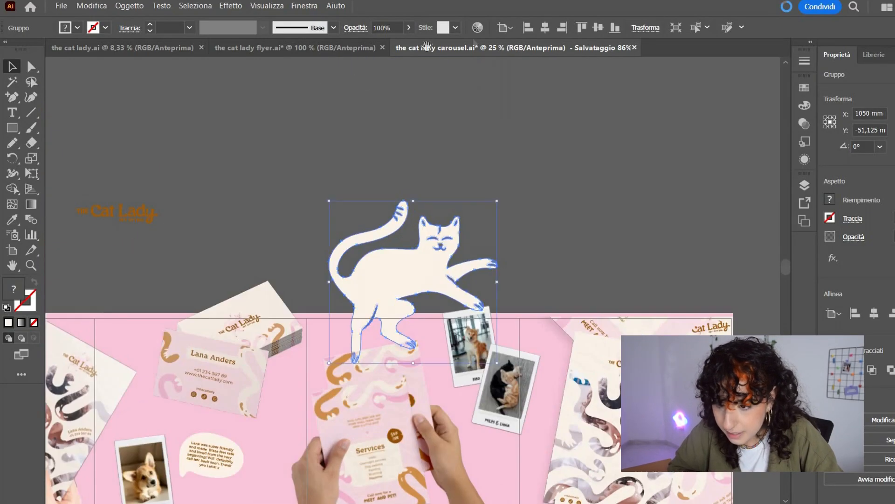
{"action": "left_click_drag", "start_coordinate": [476, 227], "coordinate": [427, 47]}
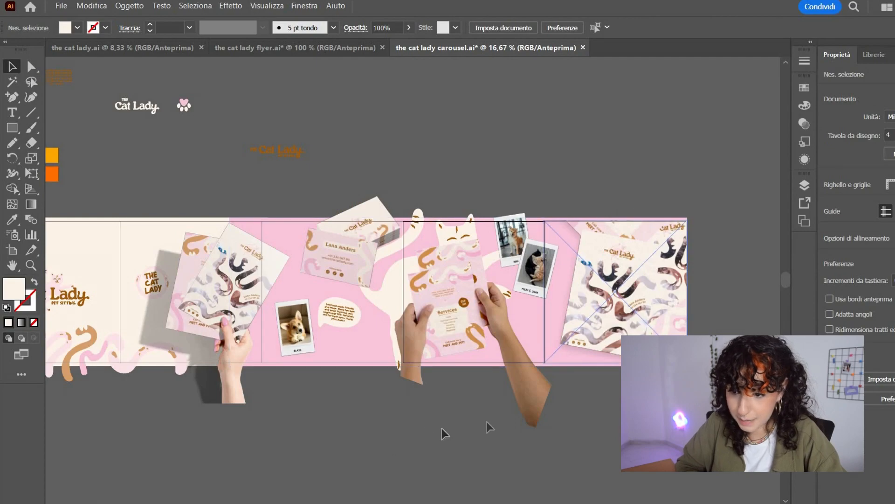
Step: Place the cream Cat Lady wordmark vertically beside the fifth artboard's flyer and scatter paw prints across the pink background
{"action": "left_click_drag", "start_coordinate": [441, 428], "coordinate": [486, 421]}
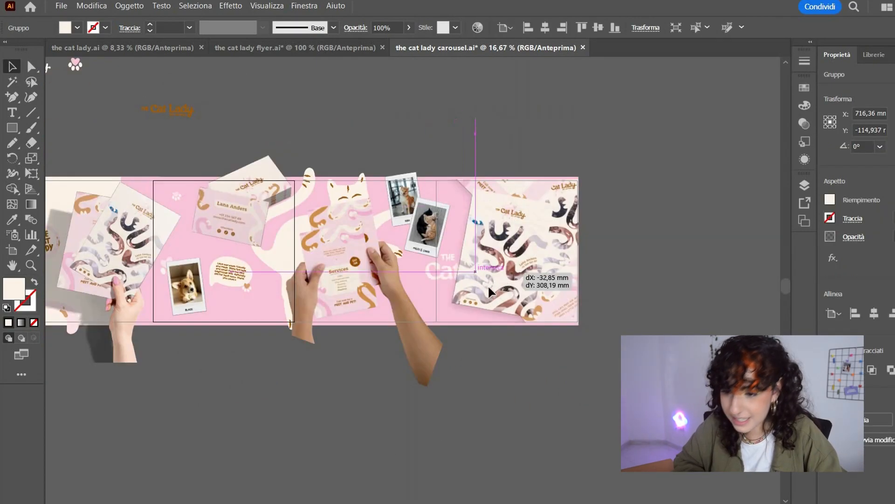
{"action": "left_click_drag", "start_coordinate": [487, 285], "coordinate": [458, 284]}
{"action": "left_click_drag", "start_coordinate": [460, 288], "coordinate": [640, 131]}
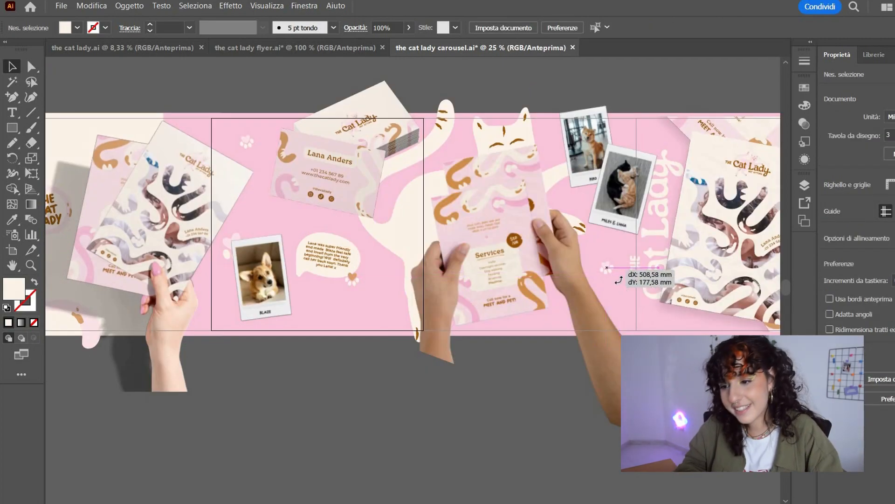
{"action": "left_click_drag", "start_coordinate": [618, 280], "coordinate": [623, 289]}
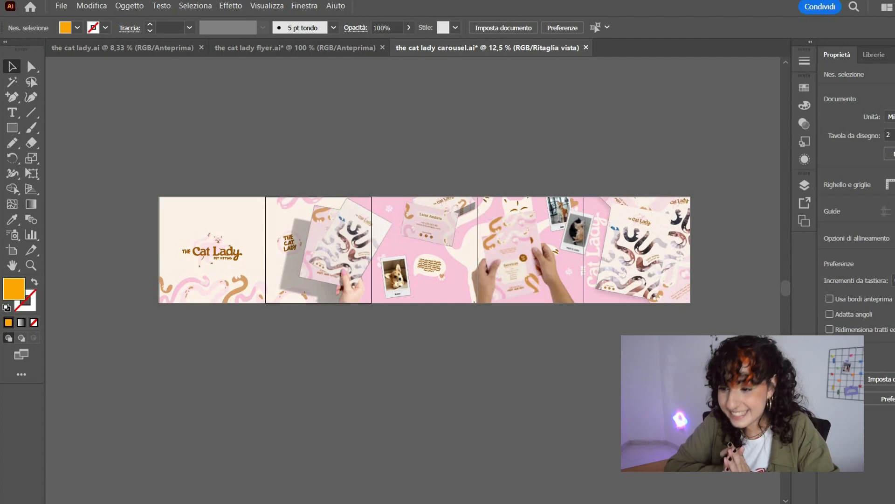